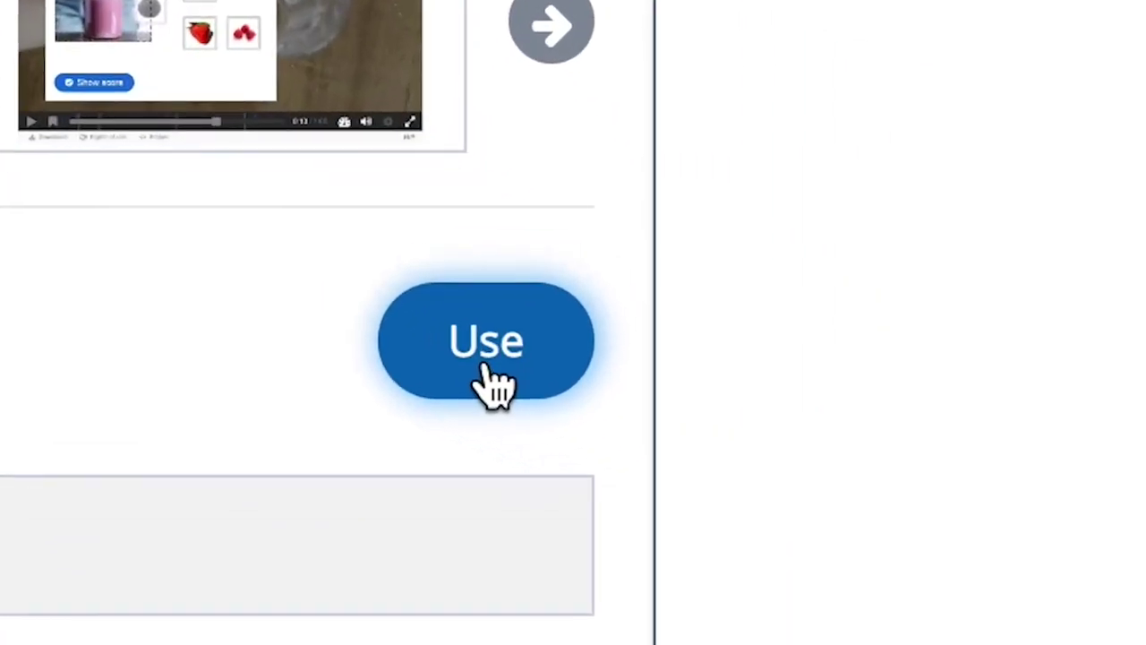
- Choose Interactive Video in the H5P Hub to see its details page
left_click(485, 365)
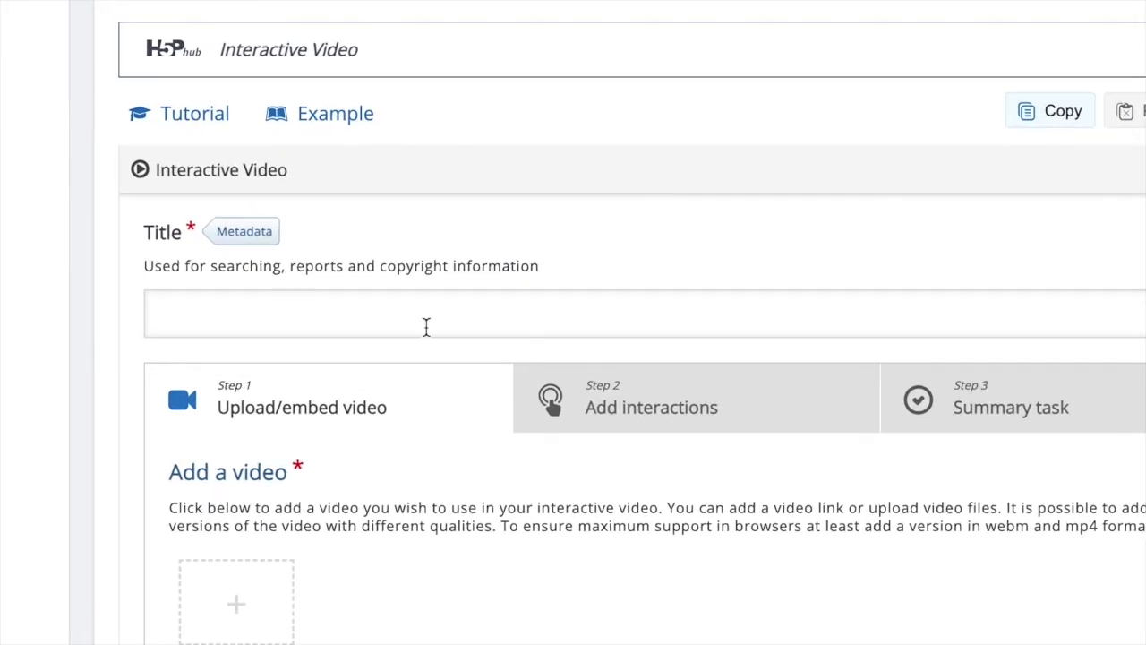
- Title the new content 'Interactive video of FASTLearn episode 1'
left_click(427, 326)
type("Interactive video of FAS")
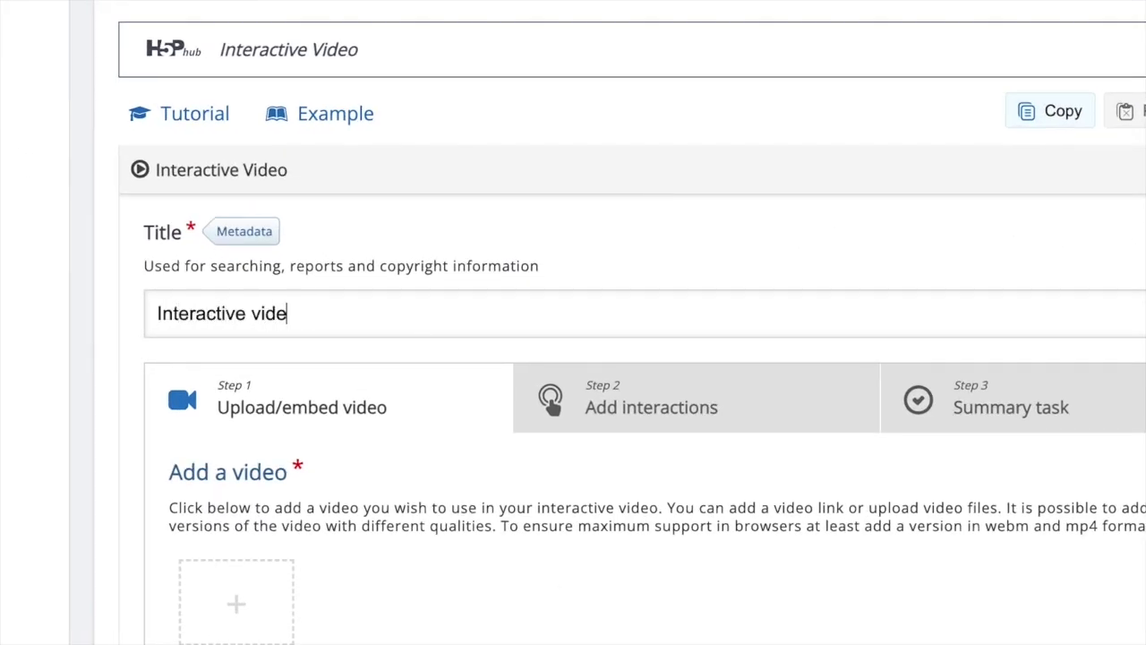
type("TLearn episode 1")
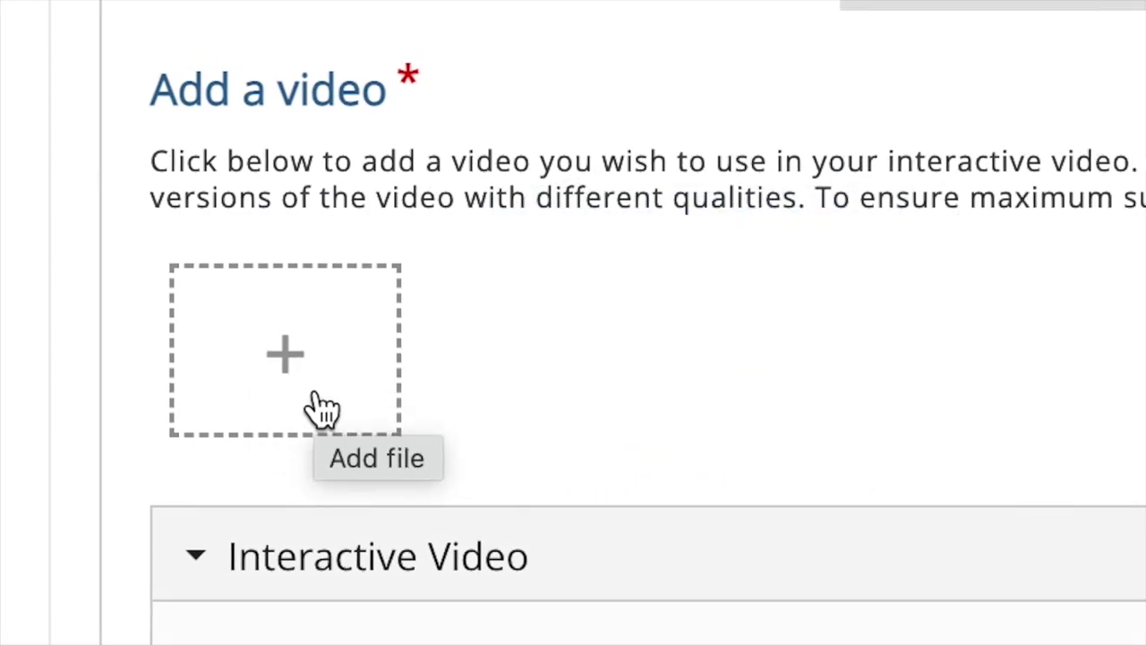
- Add the pasted YouTube link as the video source and insert it
left_click(323, 408)
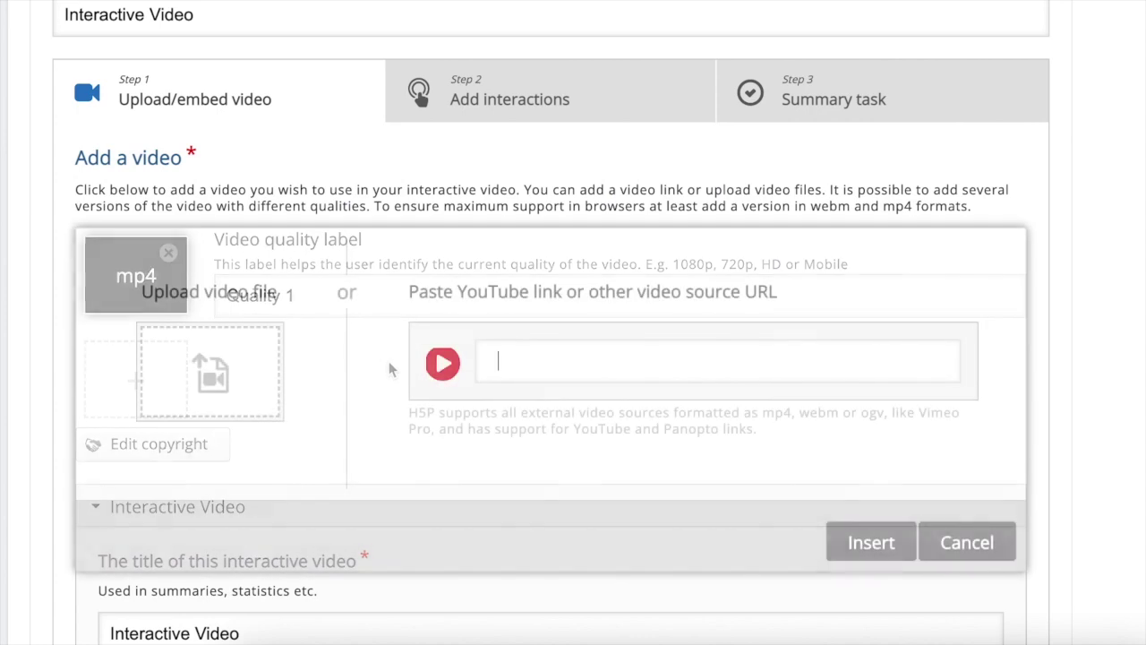
type("https://www.youtube.com/watch?v=A9mbCNs47FI&t=22s")
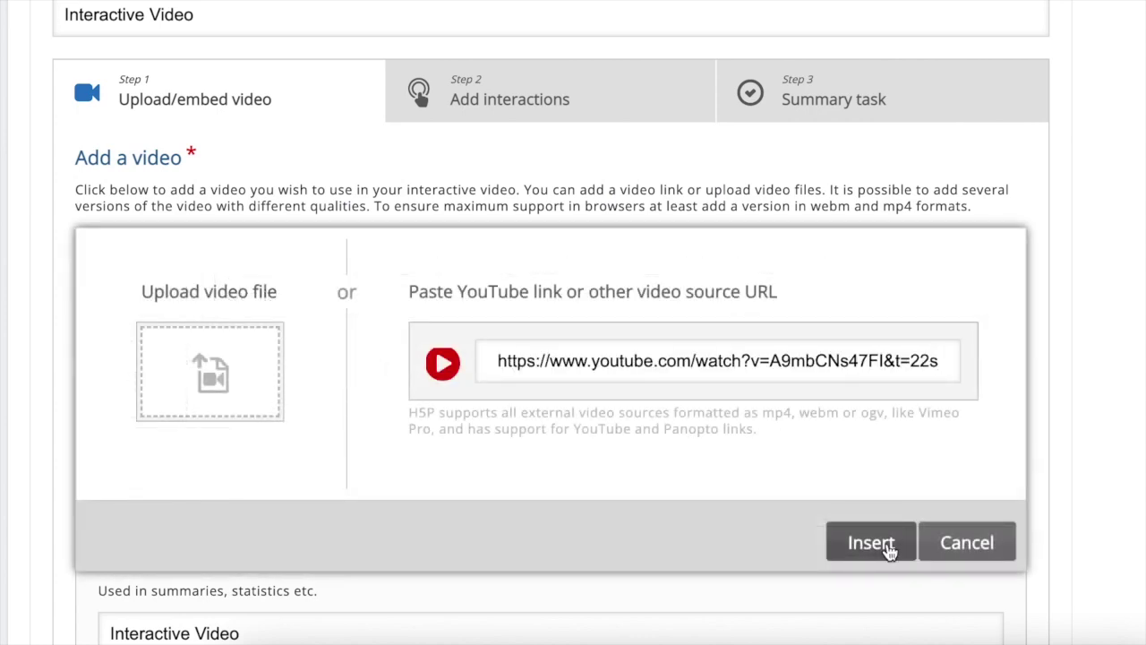
left_click(870, 542)
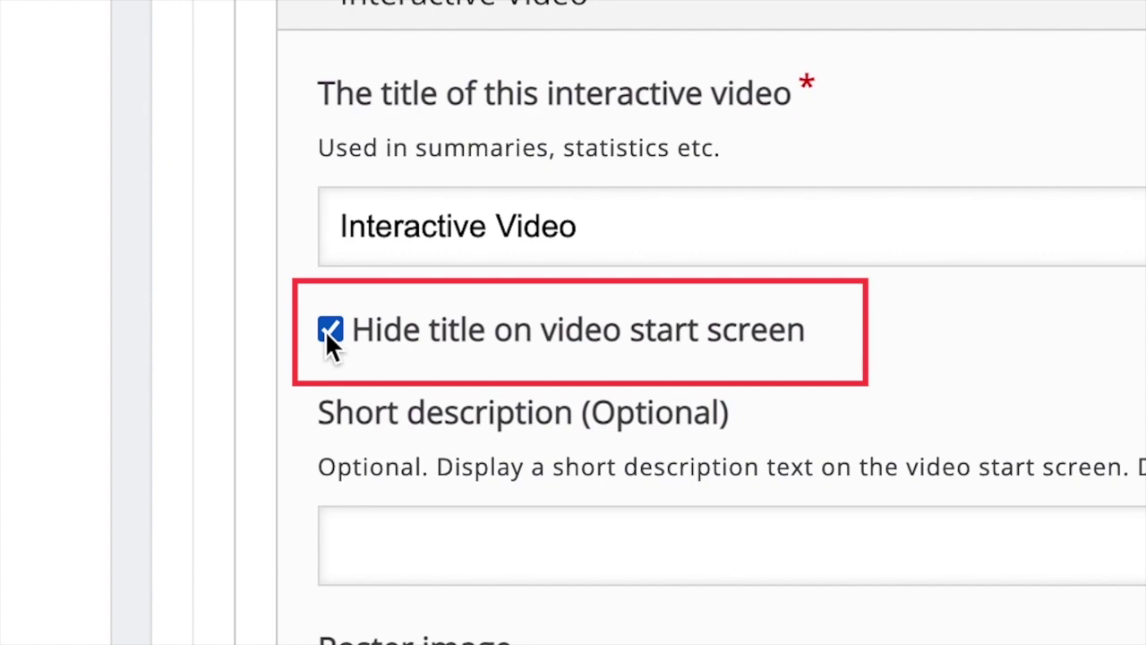
- Toggle the 'Hide title on video start screen' checkbox
left_click(329, 331)
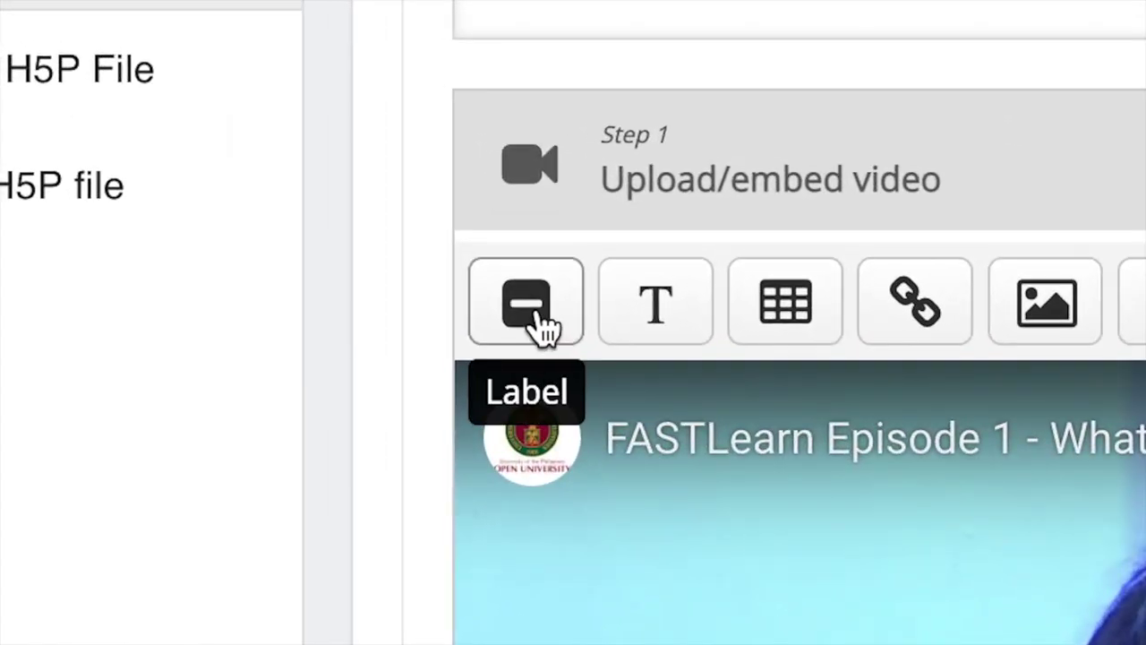
- Add a 'Design Thinking' label at 0:45.621 and drag it right of centre
left_click(540, 327)
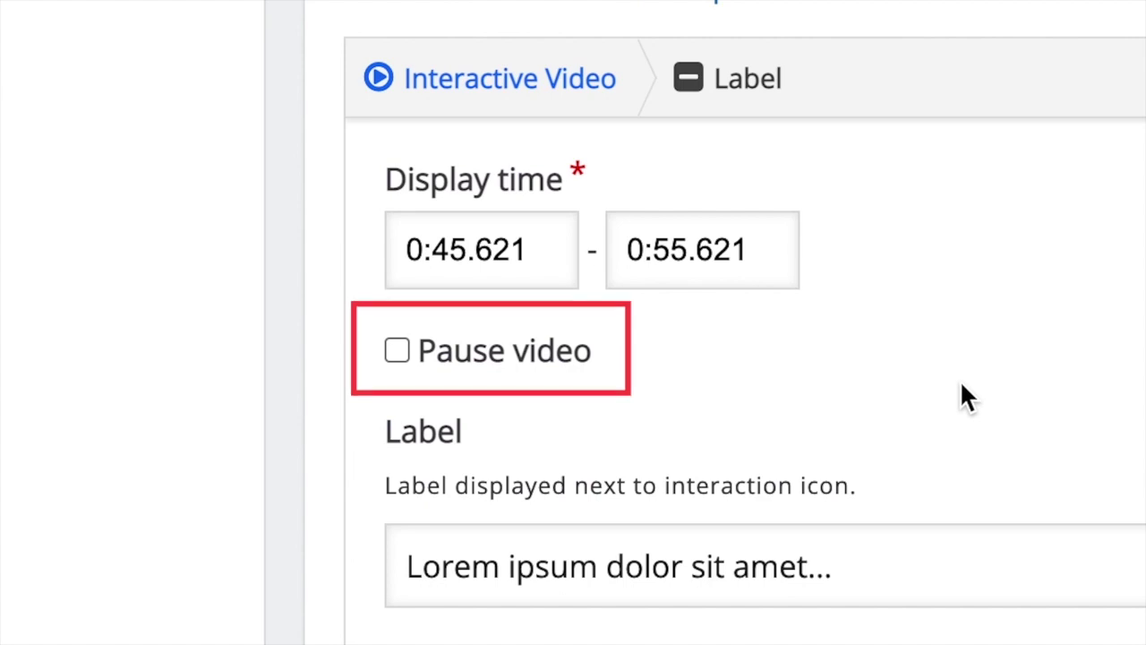
left_click(1003, 553)
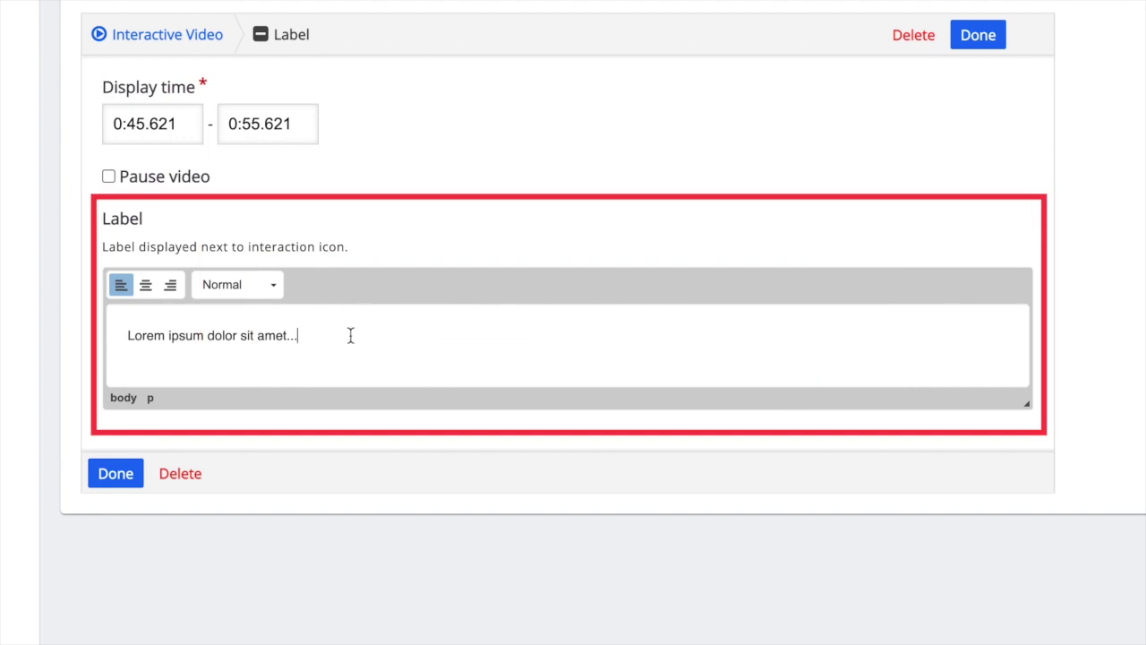
type("Design Thi")
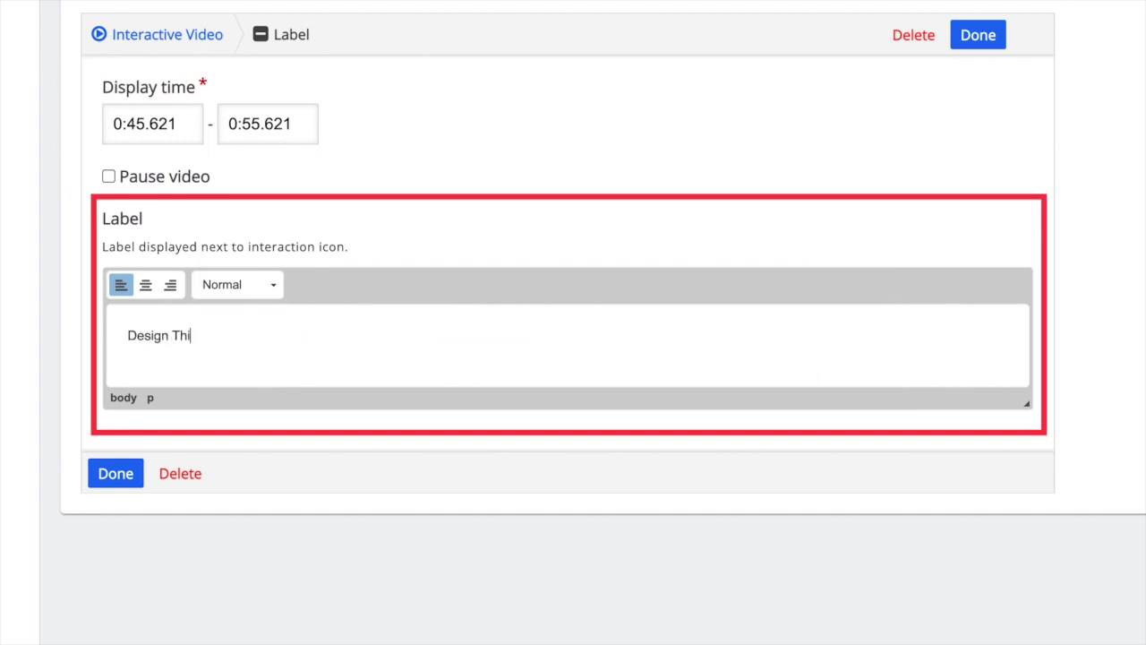
type("nking")
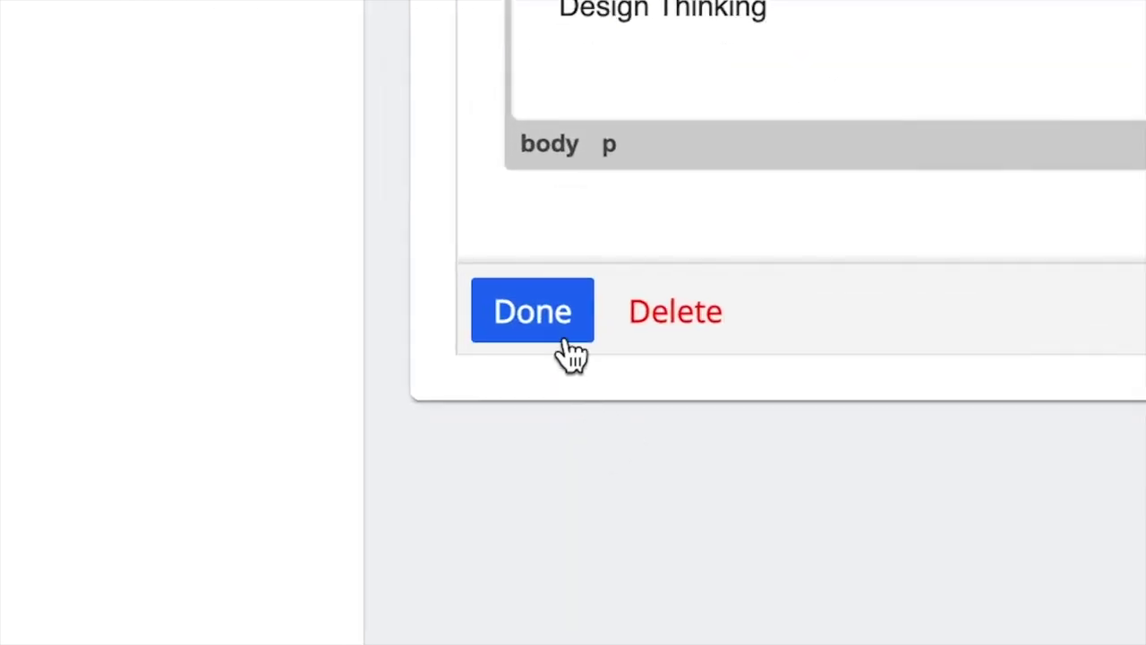
left_click(129, 479)
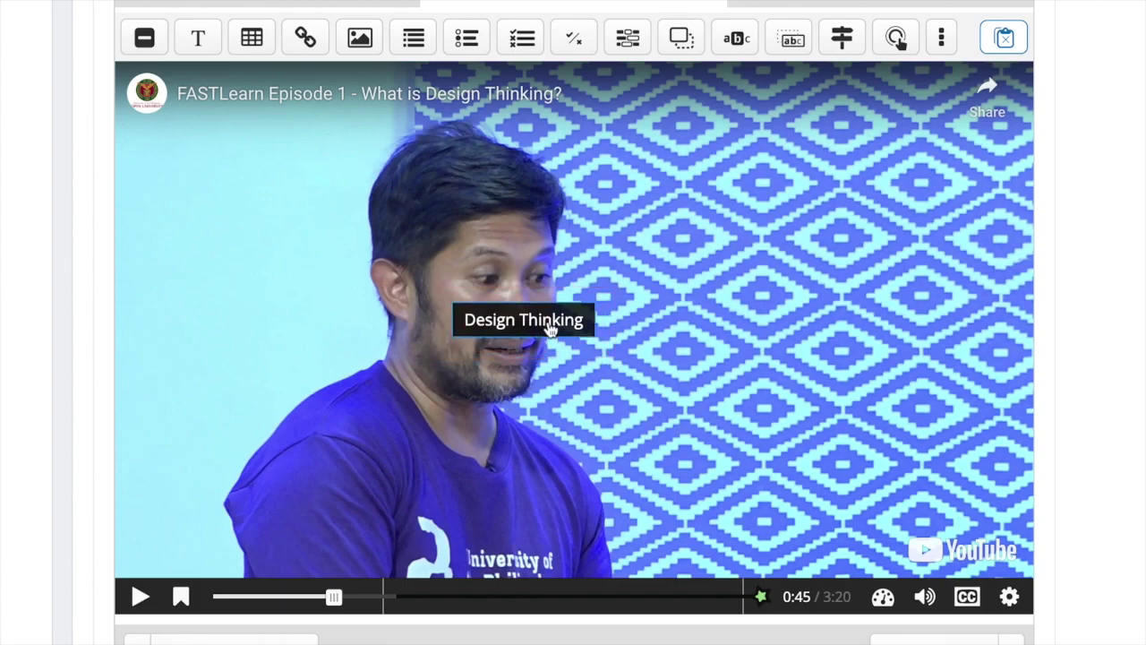
left_click_drag(550, 328, 862, 226)
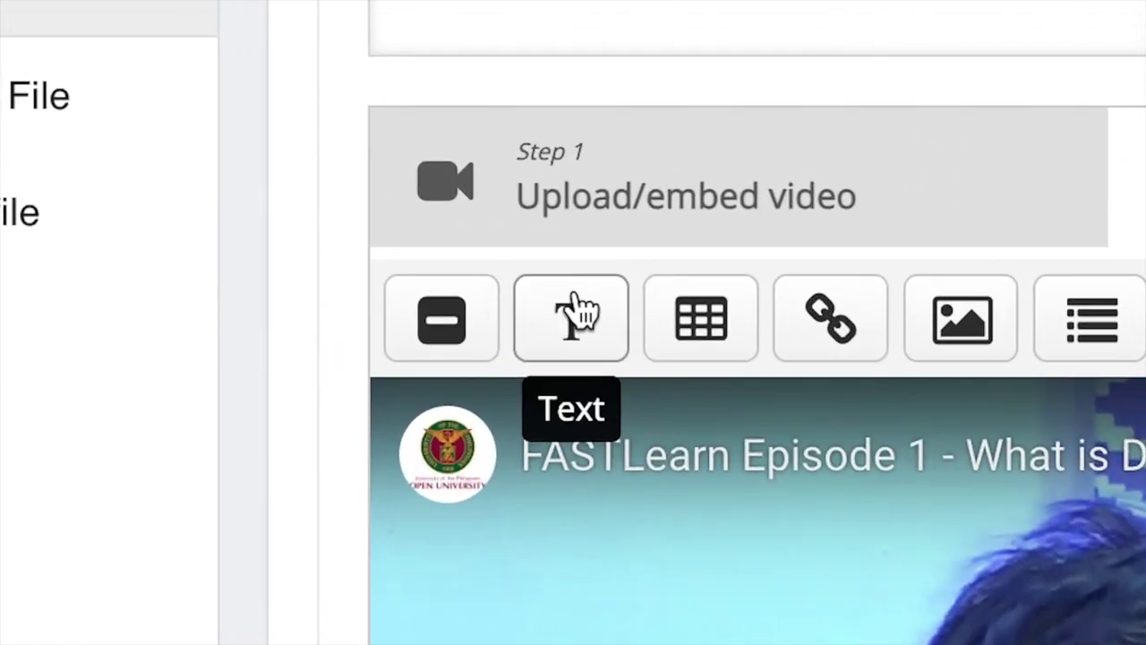
- Add a Text interaction at 0:48.684 with Pause video off, displayed as a button
left_click(418, 222)
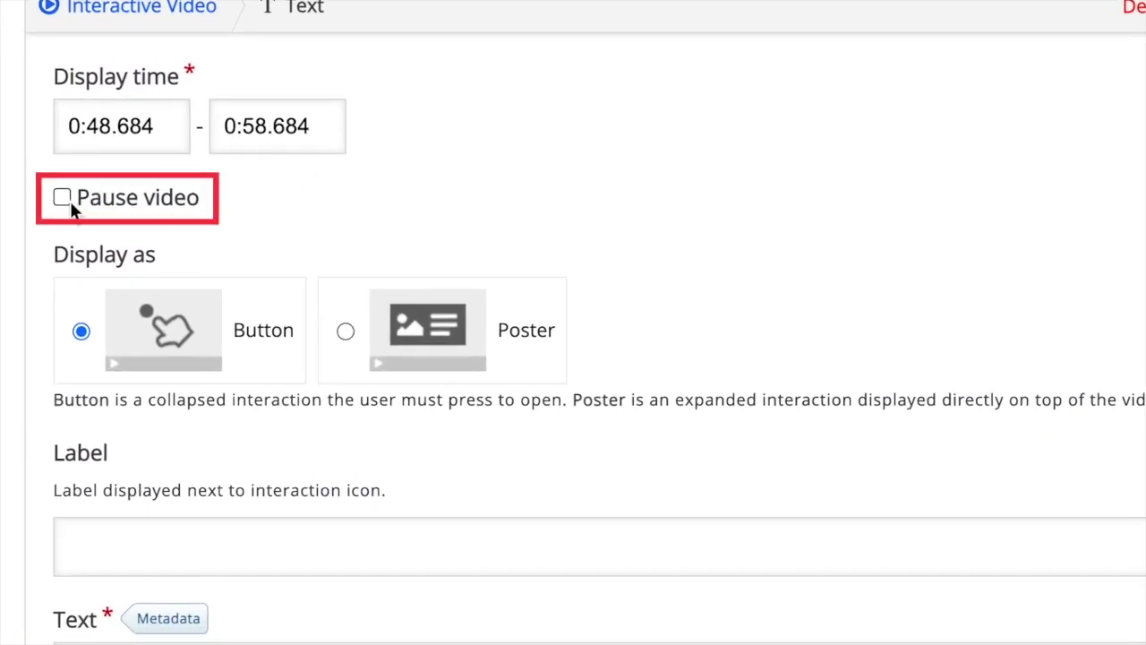
left_click(69, 198)
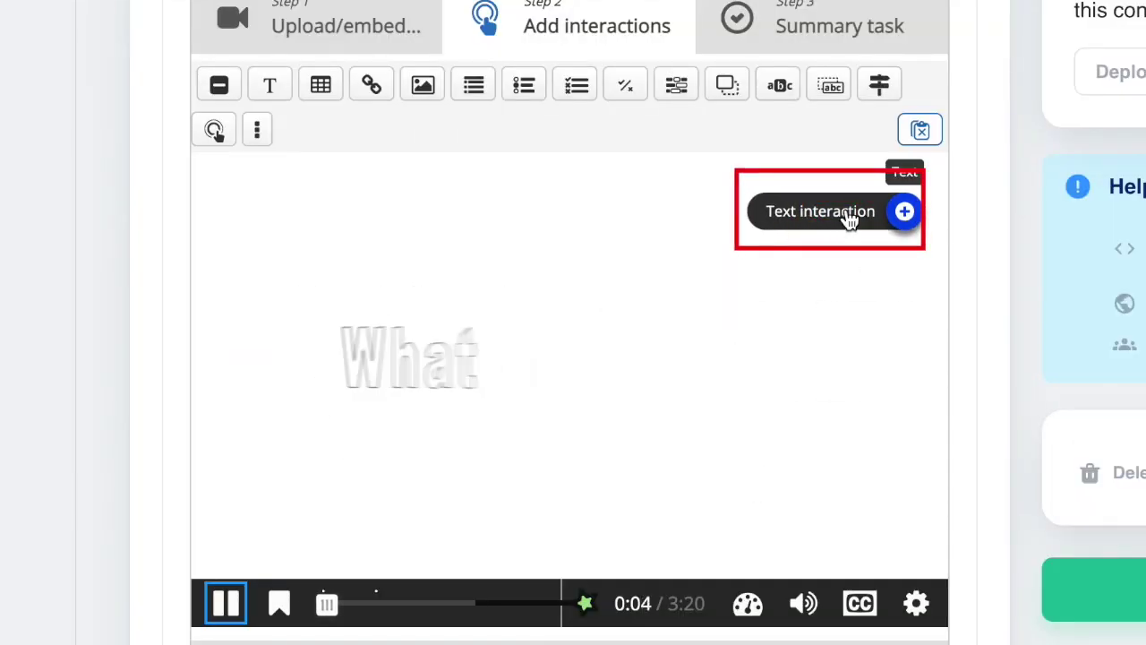
left_click(840, 110)
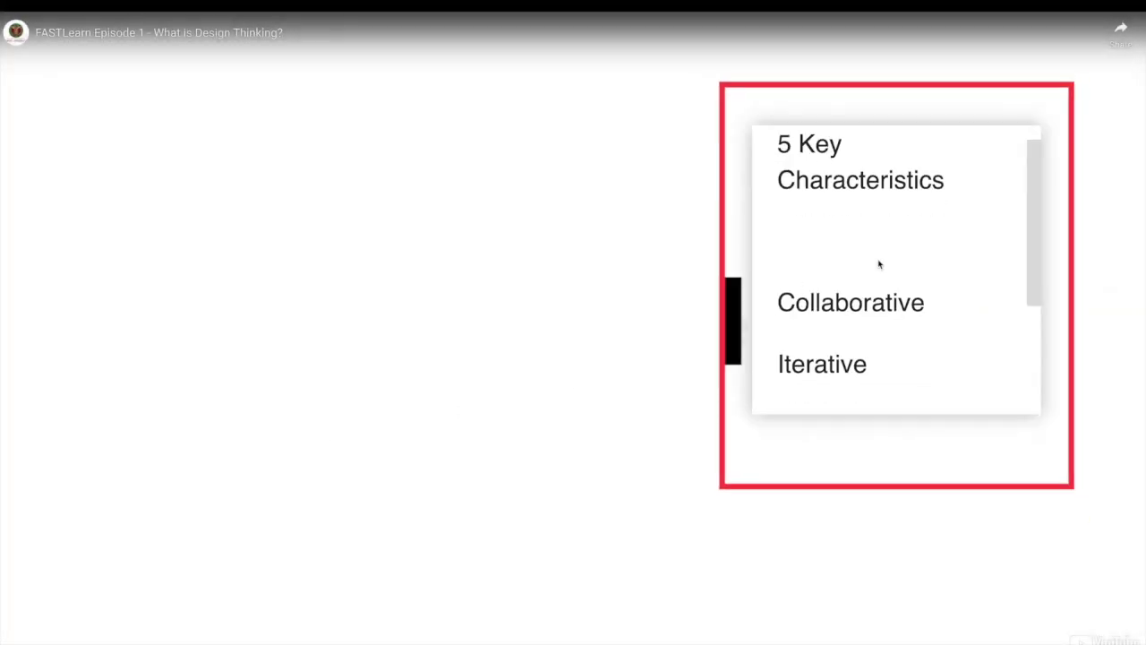
scroll(878, 264, "down", 5)
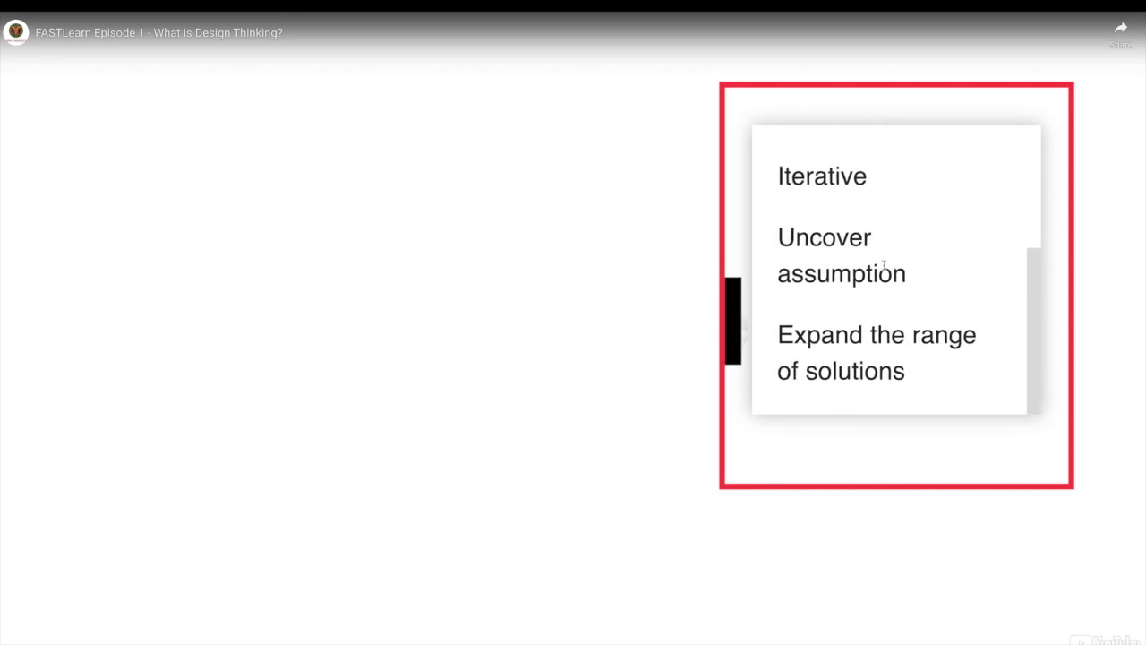
scroll(901, 255, "up", 5)
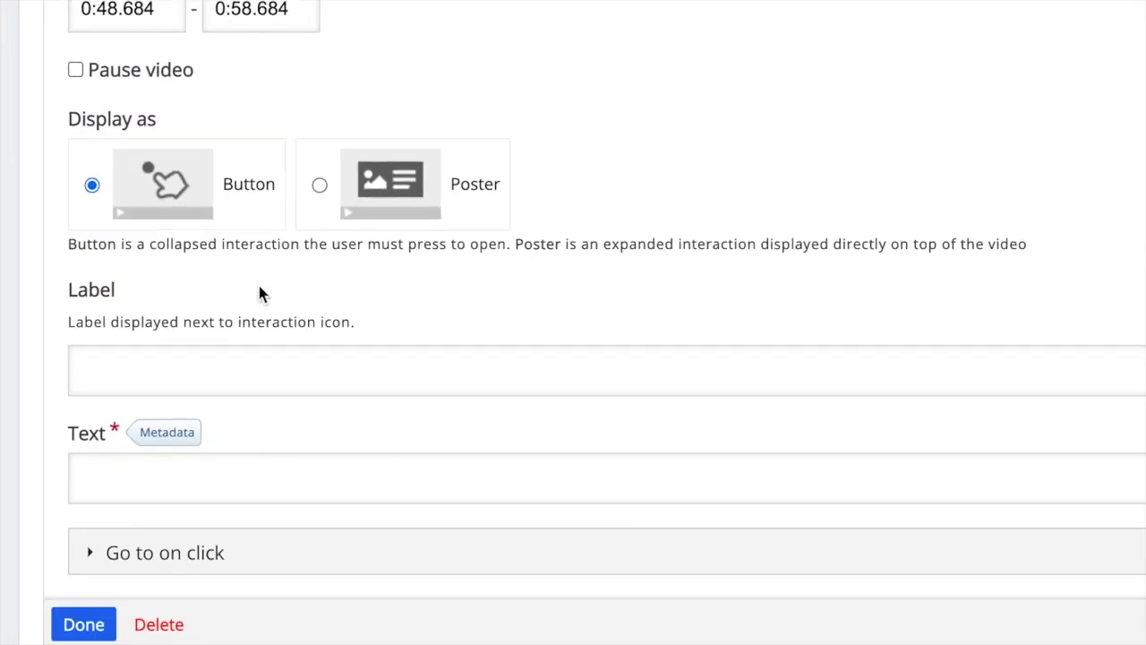
- Label the text interaction '5 Key characteristics' and paste the five-line list as its text
left_click(284, 551)
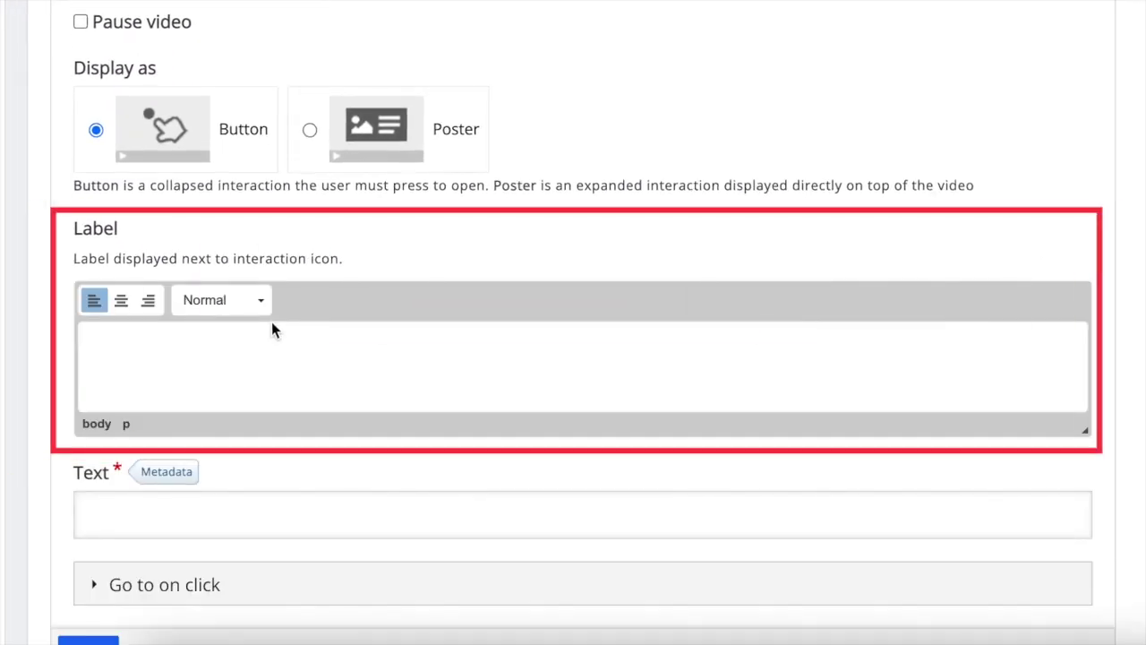
type("5 Key characteristics")
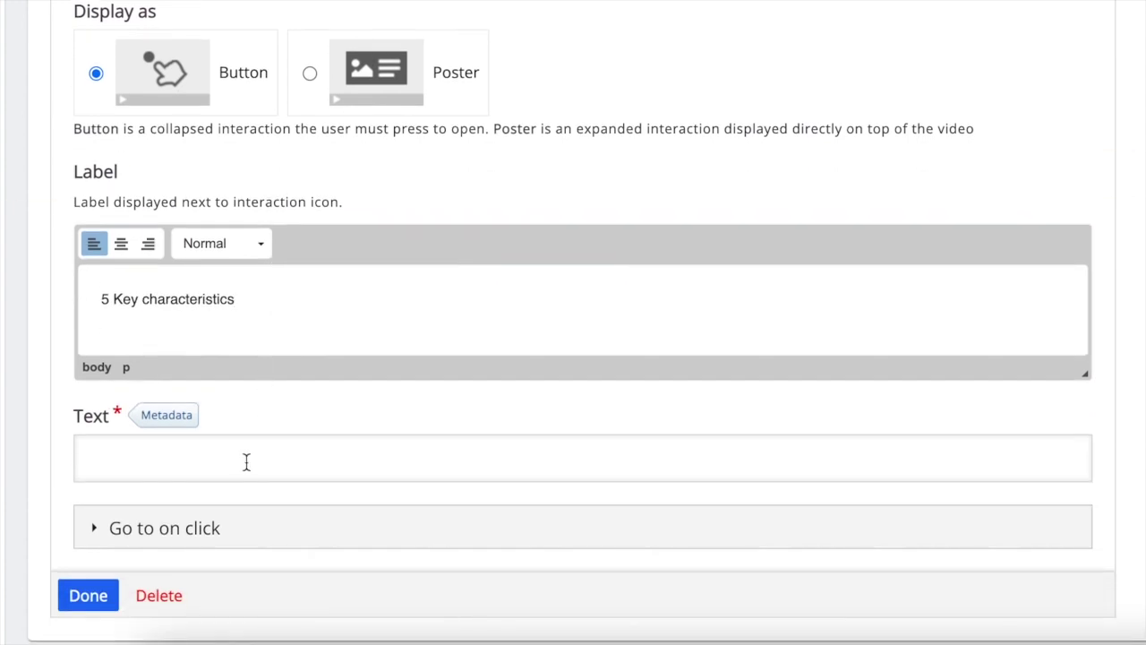
left_click(246, 461)
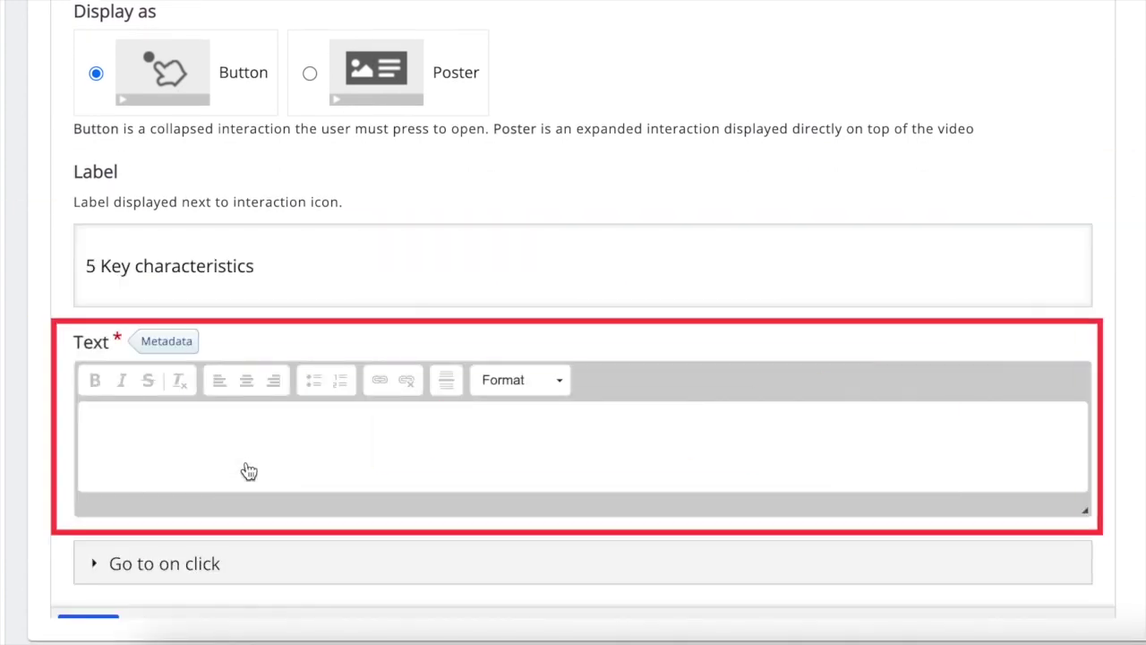
type("5 Key Characteristics Collaborative Iterative Uncover assumption Expand the range of solutions")
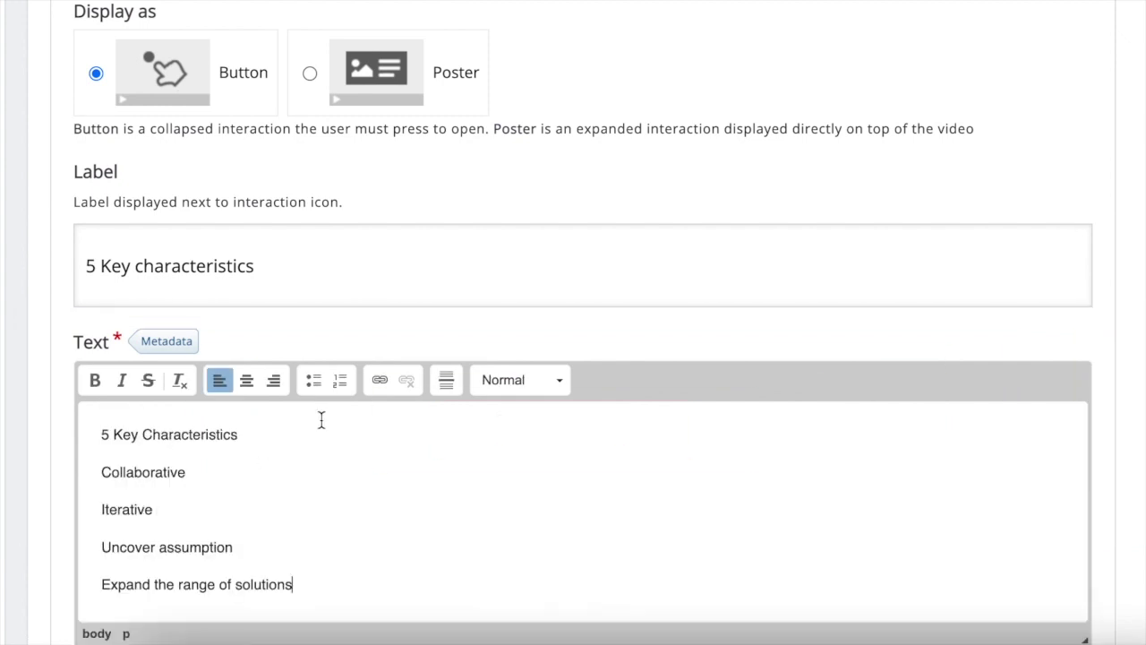
scroll(320, 452, "down", 2)
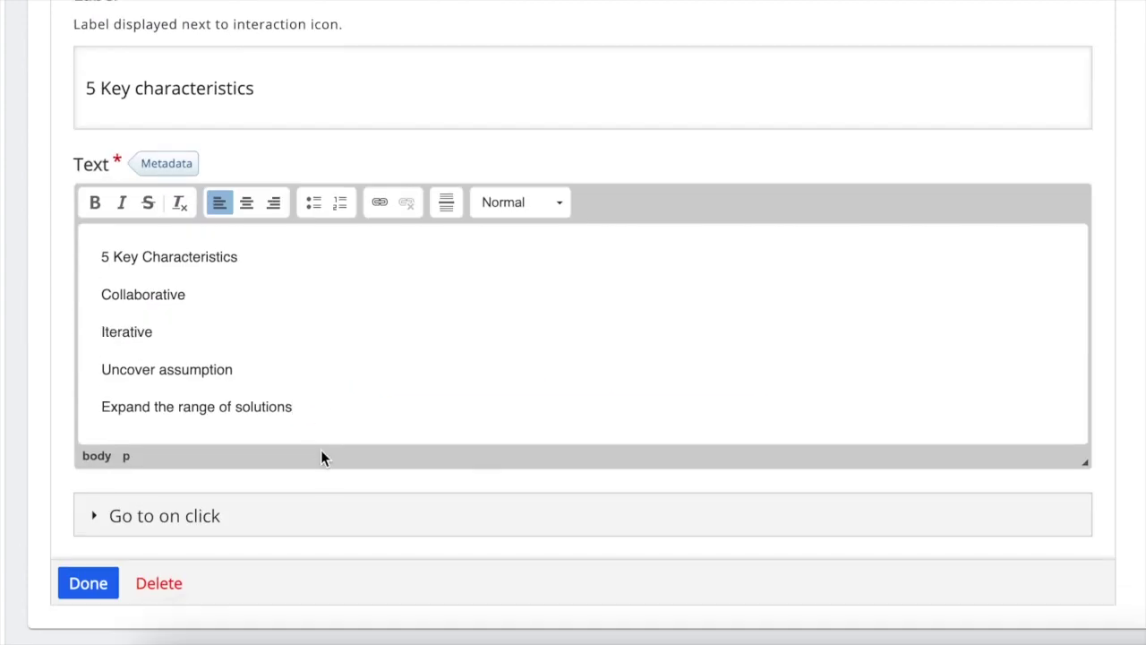
- Keep no click destination, visualize it as clickable, save, and move the hotspot up-right
left_click(93, 519)
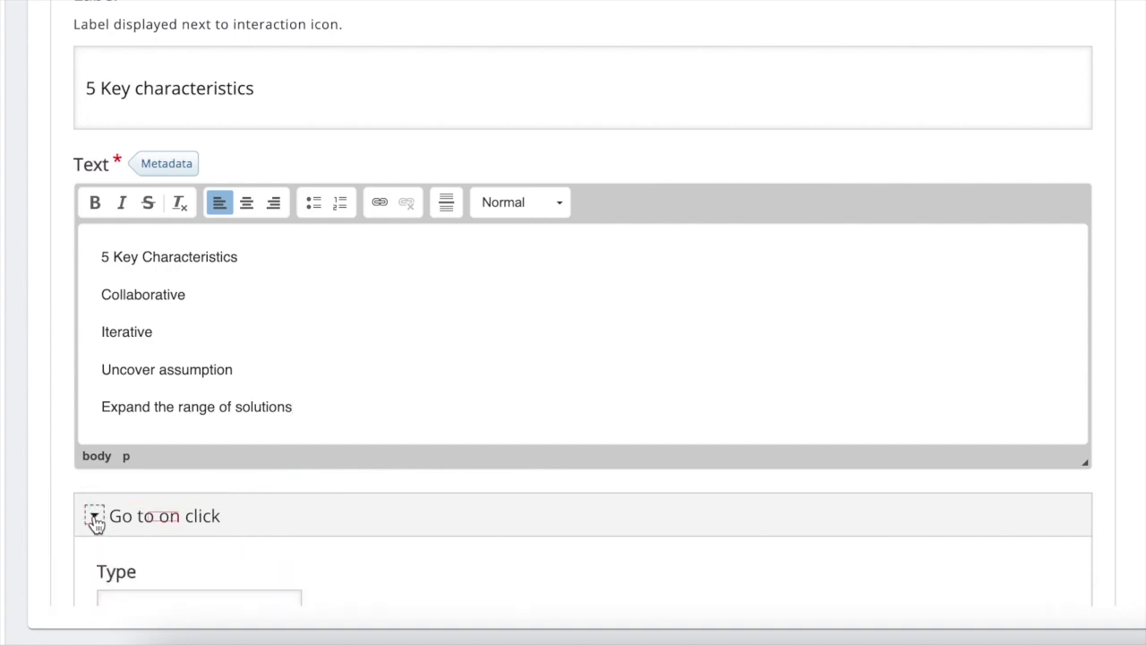
scroll(273, 416, "down", 2)
left_click(283, 415)
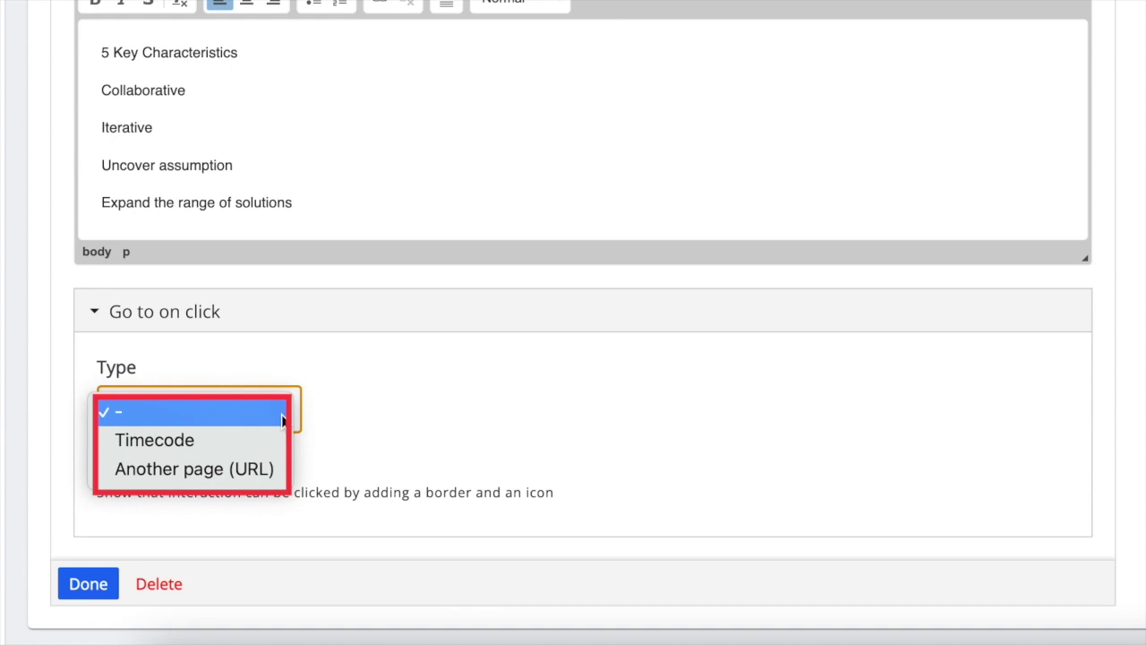
left_click(307, 414)
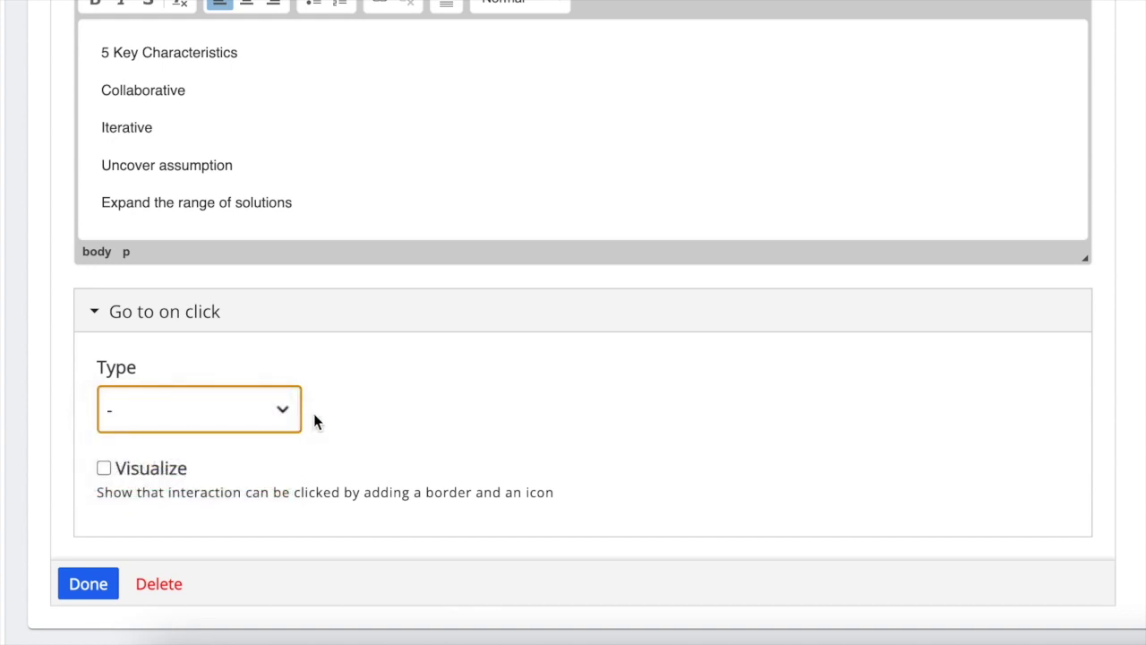
left_click(102, 471)
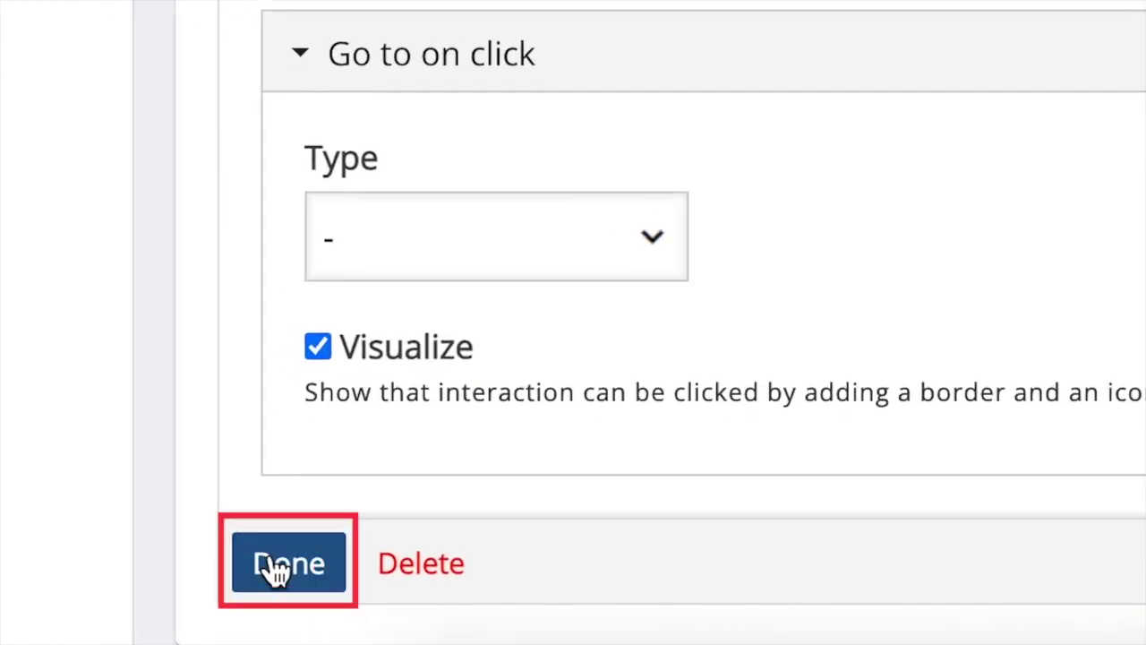
left_click(277, 568)
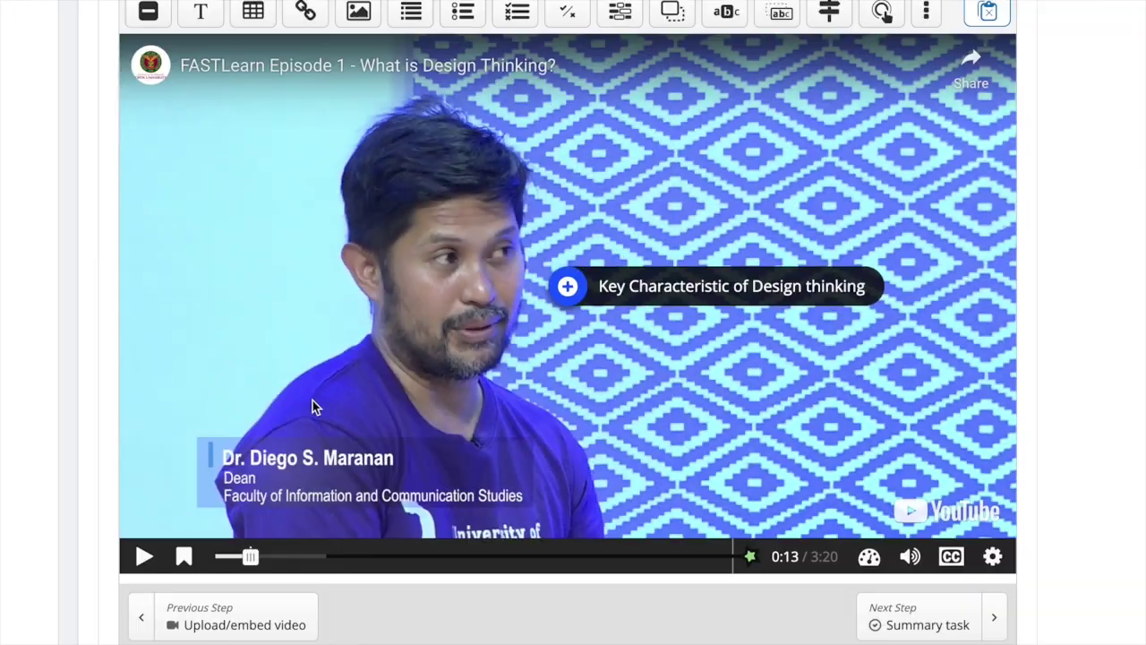
left_click_drag(653, 306, 732, 200)
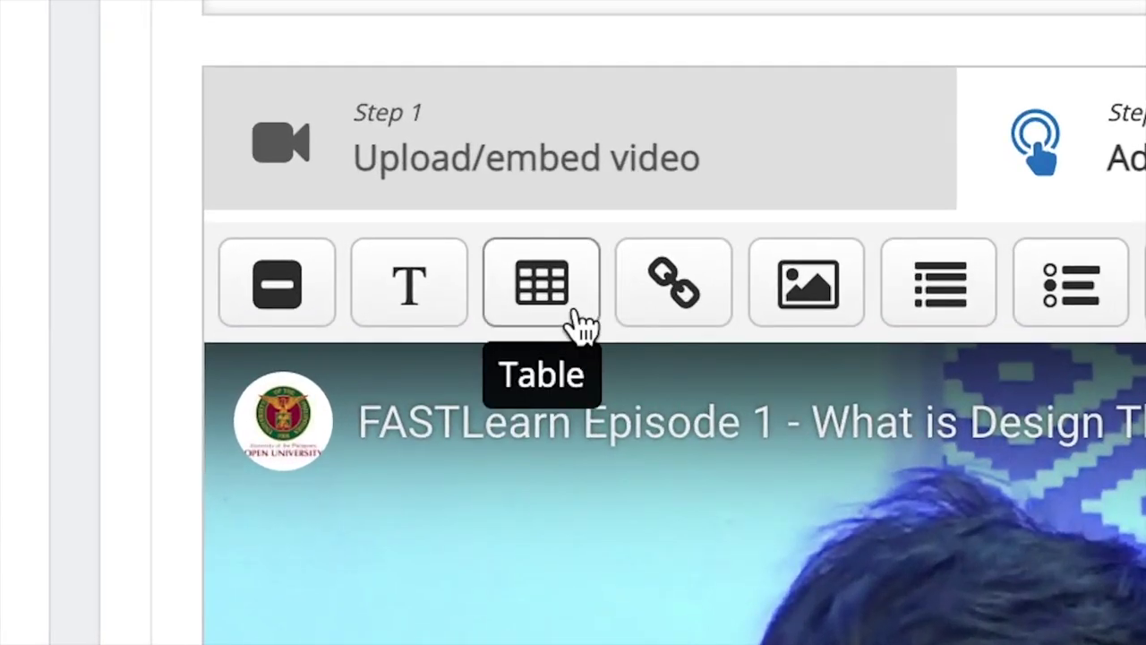
- Add a table titled 'Different characteristics of design thinking' and clear its sample table
left_click(571, 312)
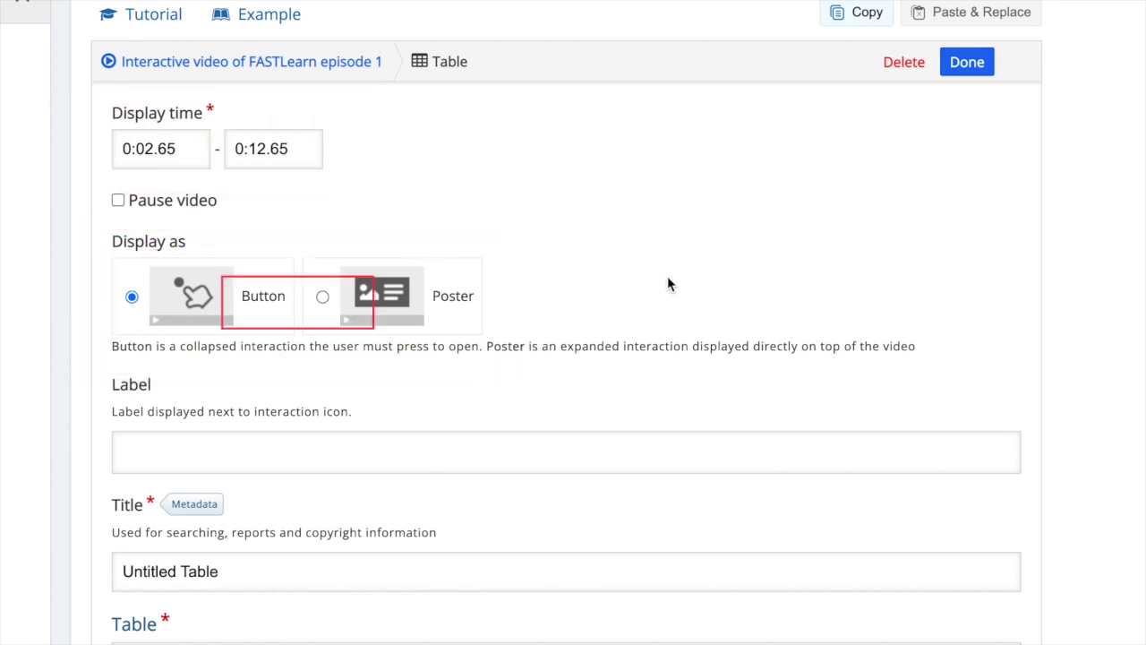
triple_click(447, 570)
type("Different character")
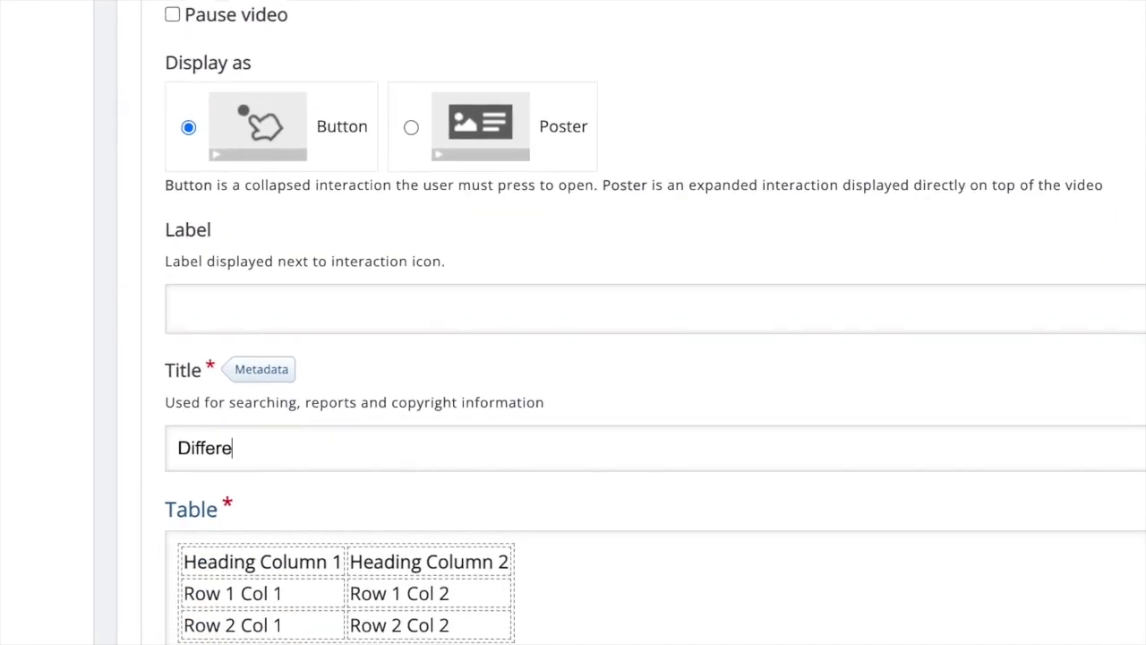
type("istics of design thinking")
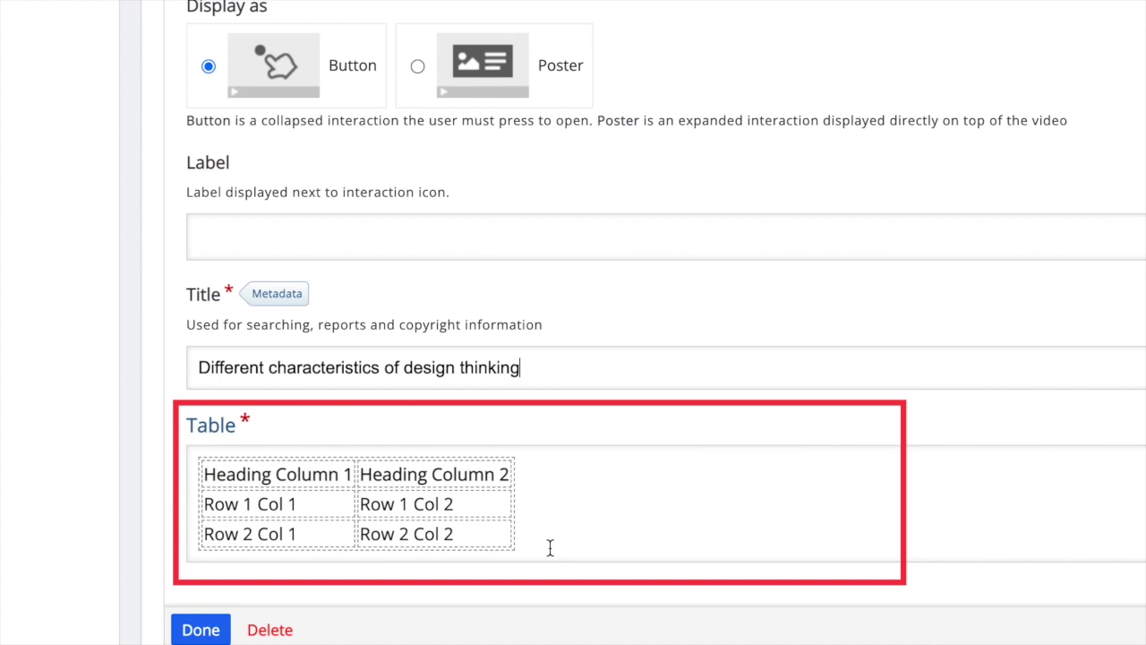
left_click(460, 528)
key("ctrl+a")
key("Delete")
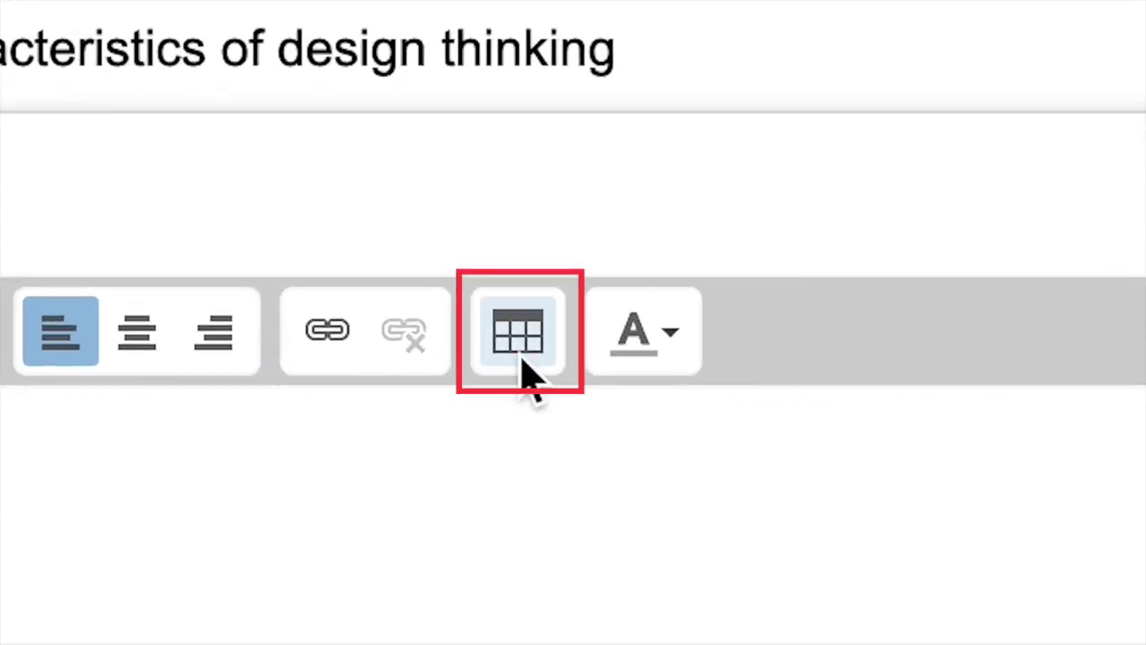
- Insert a 3×2 table under bold 'Sample Data' with rows Data 1, Data 2, Data 3
left_click(521, 358)
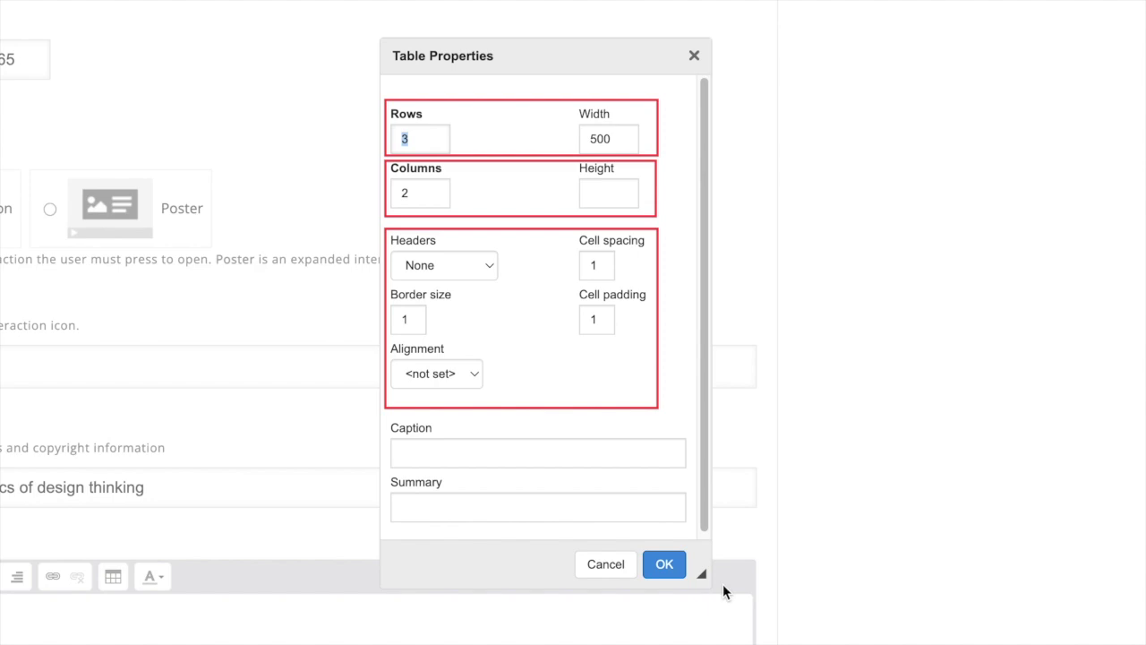
left_click(670, 564)
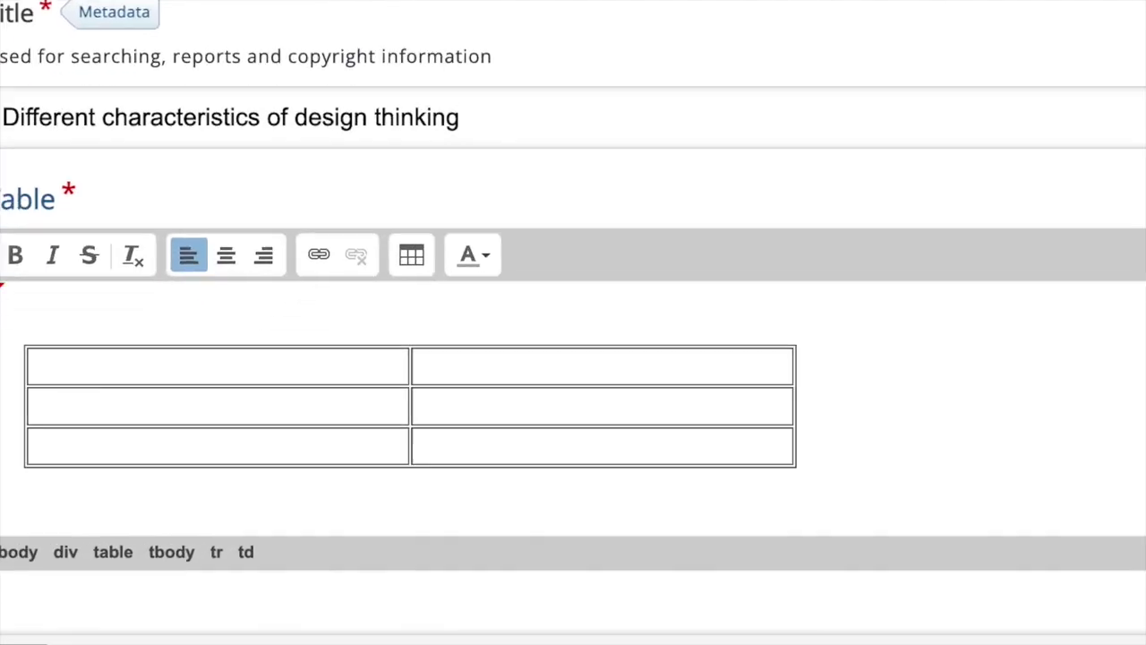
key("Up")
key("ctrl+b")
type("Sample Data")
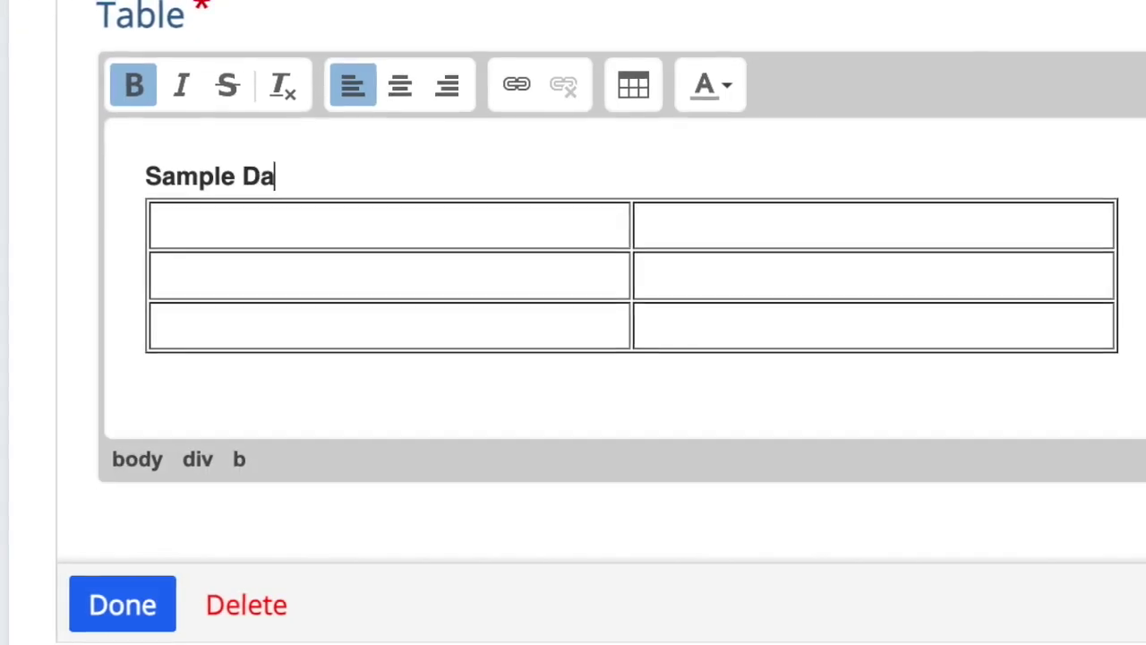
left_click(504, 208)
type("Data 1")
key("Down")
type("Data 2")
key("Down")
type("Data 3")
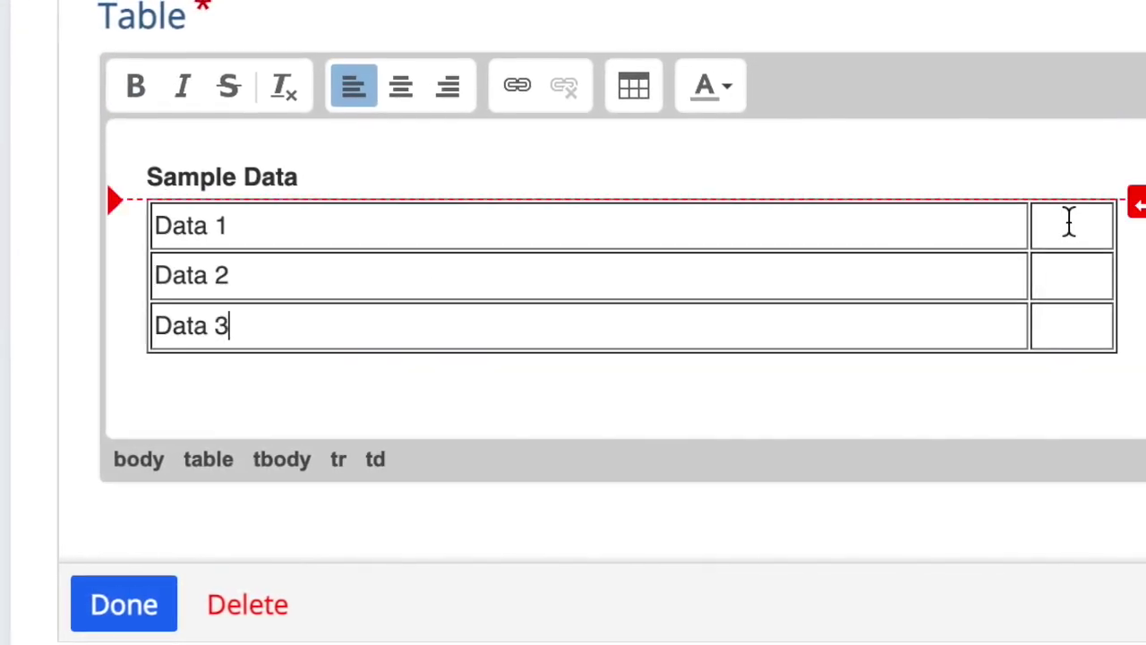
left_click_drag(891, 274, 747, 274)
left_click(931, 223)
- Enter value 123, save the table, place its hotspot top-right, and preview its popup
type("123")
left_click(125, 607)
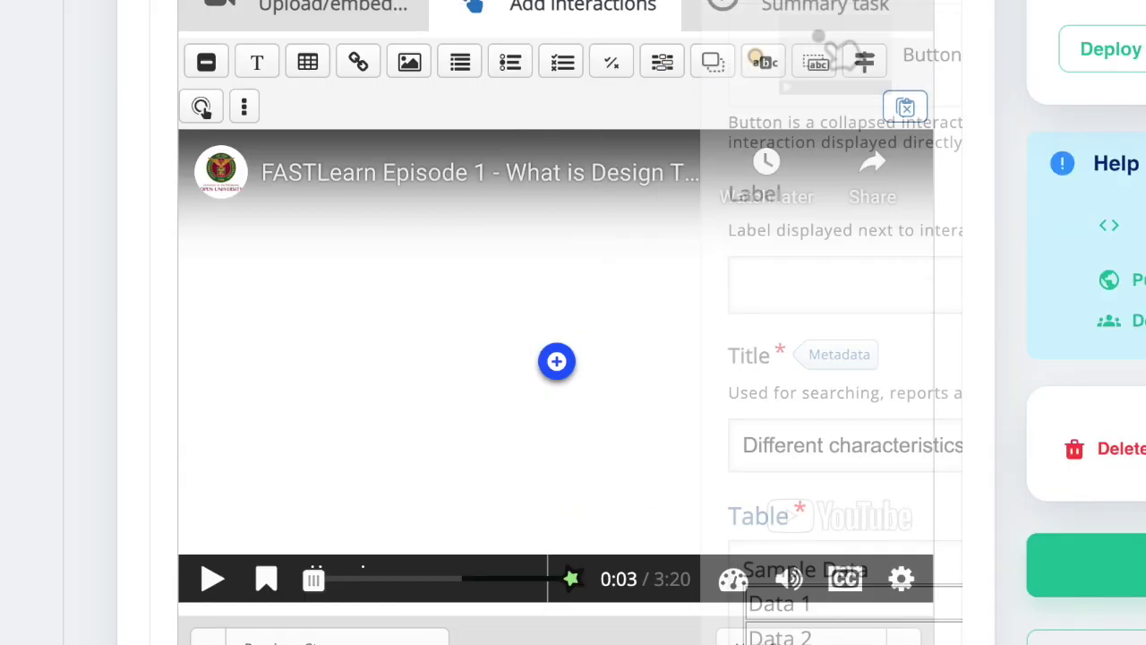
left_click_drag(556, 362, 877, 230)
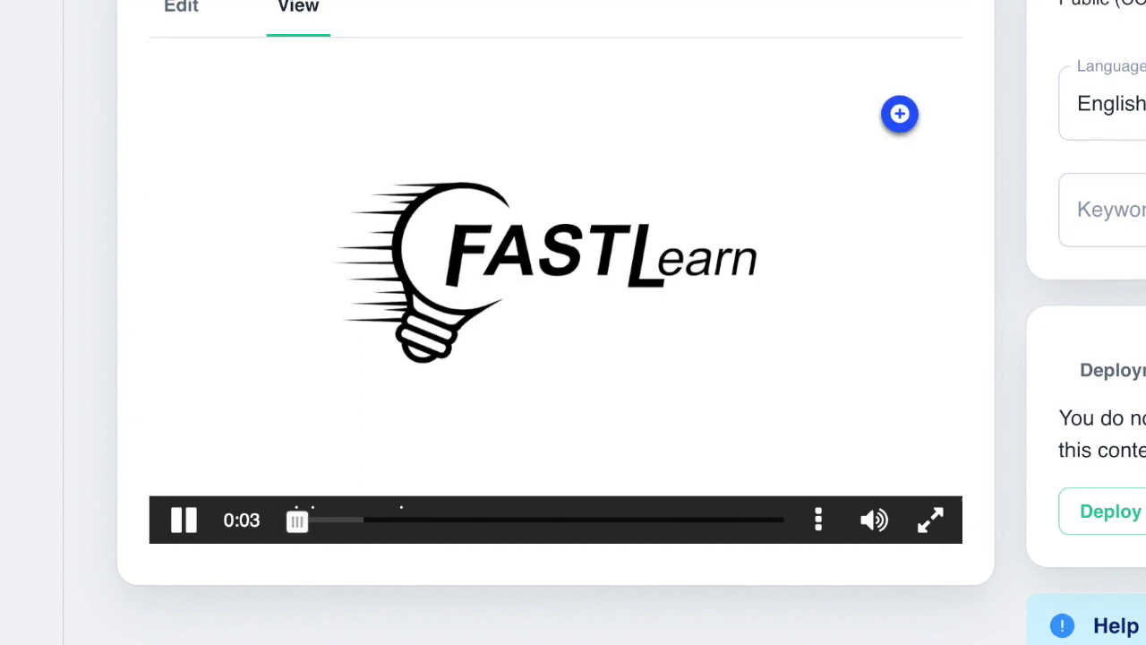
left_click(900, 116)
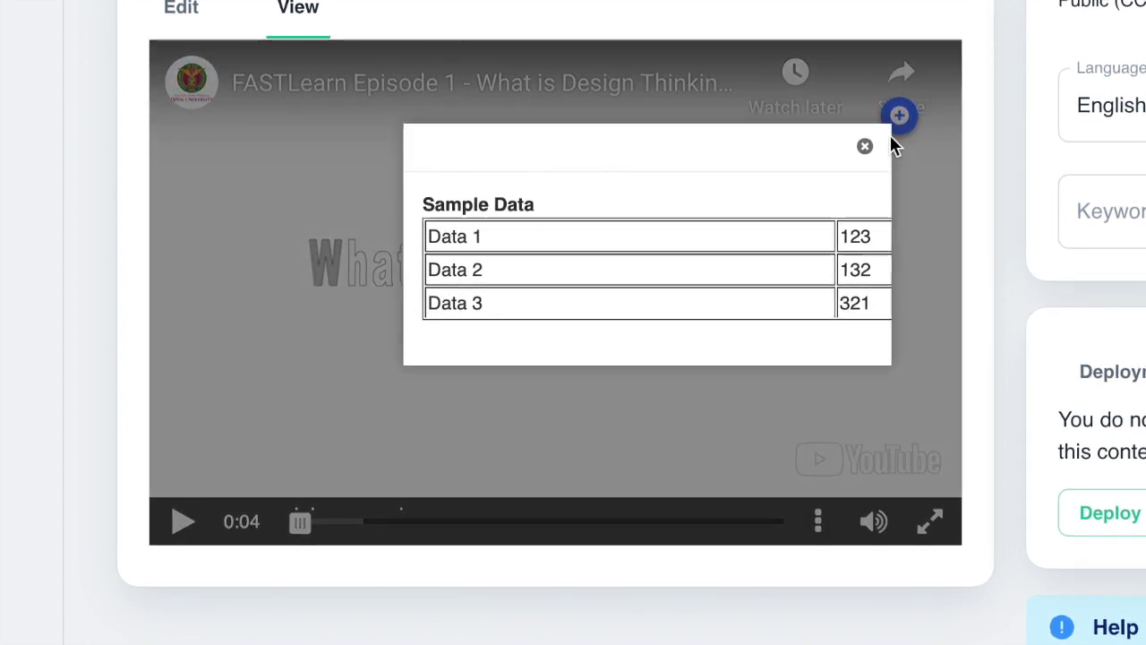
left_click(882, 160)
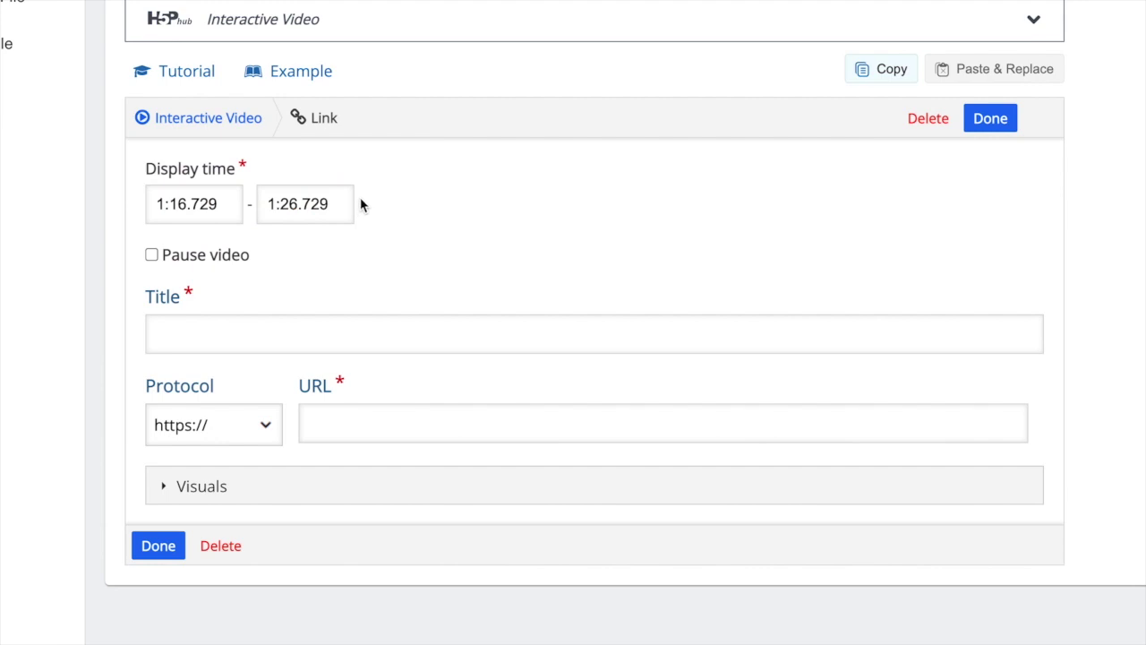
- Create a link titled 'Link for Techtips 10' to youtu.be/J9Kg7JwBPHg and expand Visuals
left_click(150, 256)
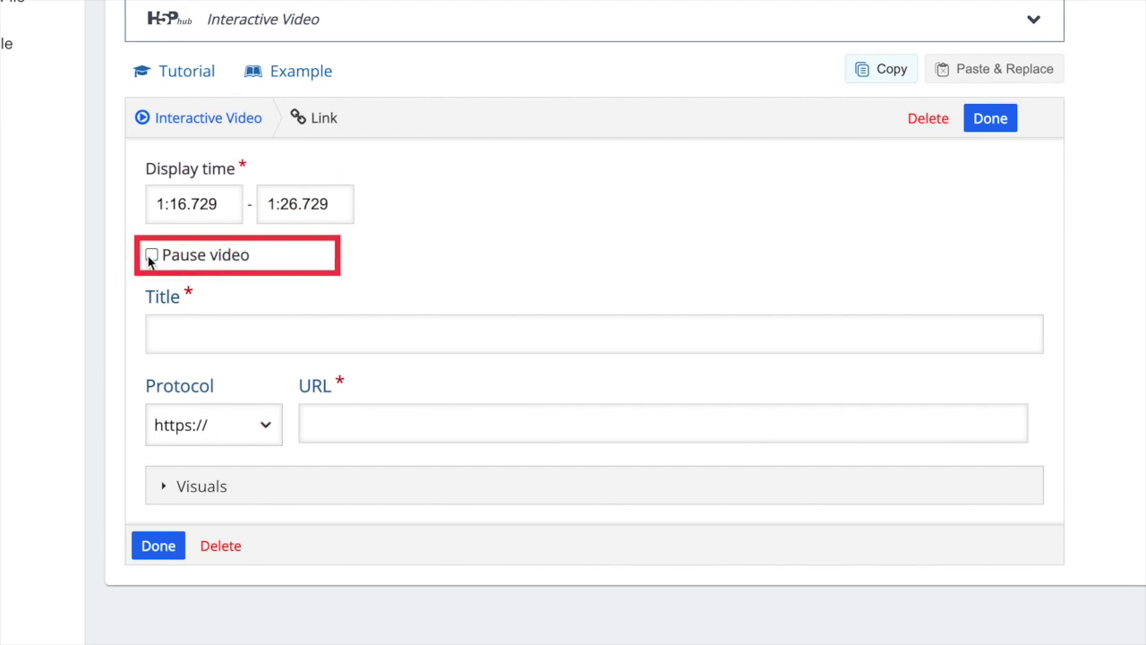
left_click(203, 330)
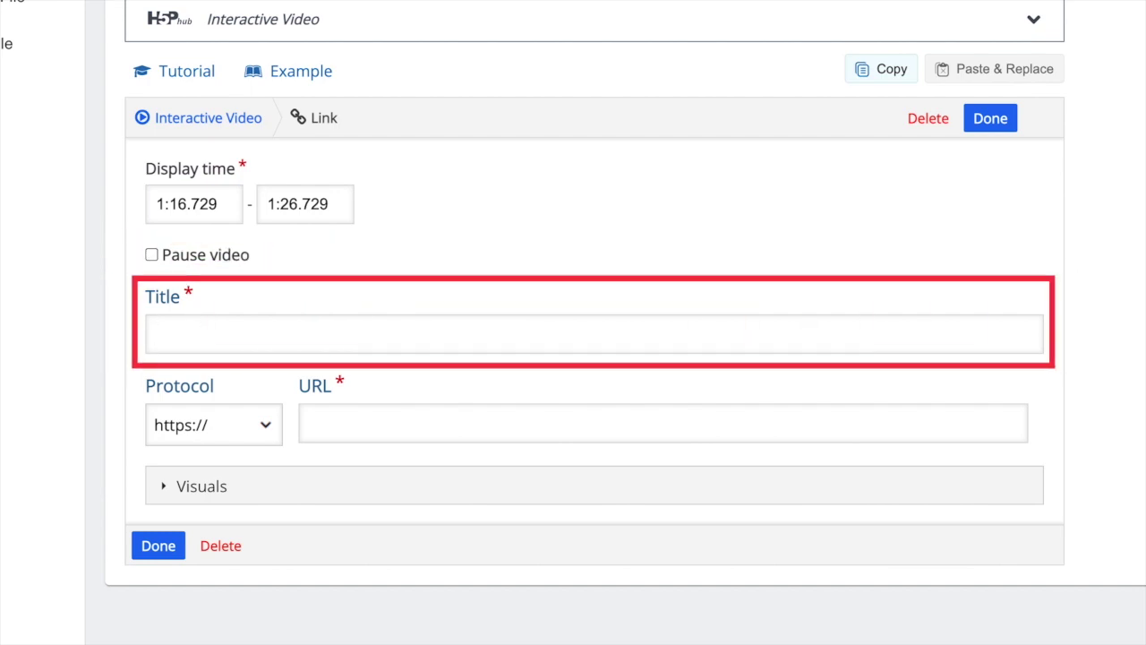
type("Link for Techtips 10")
left_click(330, 422)
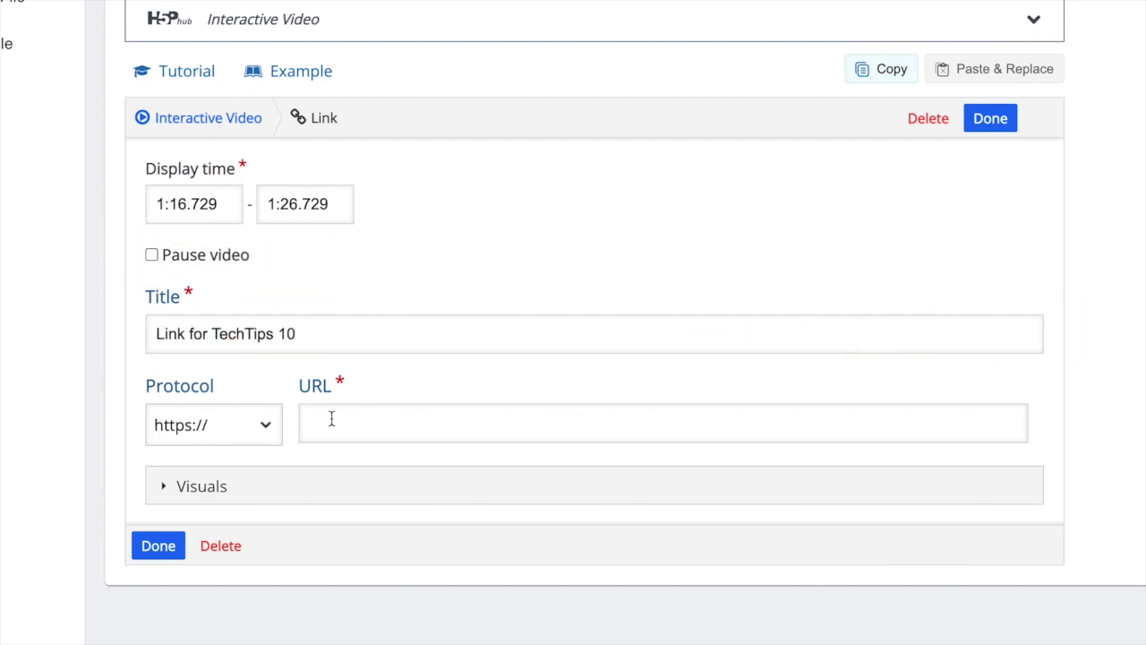
type("youtu.be/J9Kg7JwBPHg")
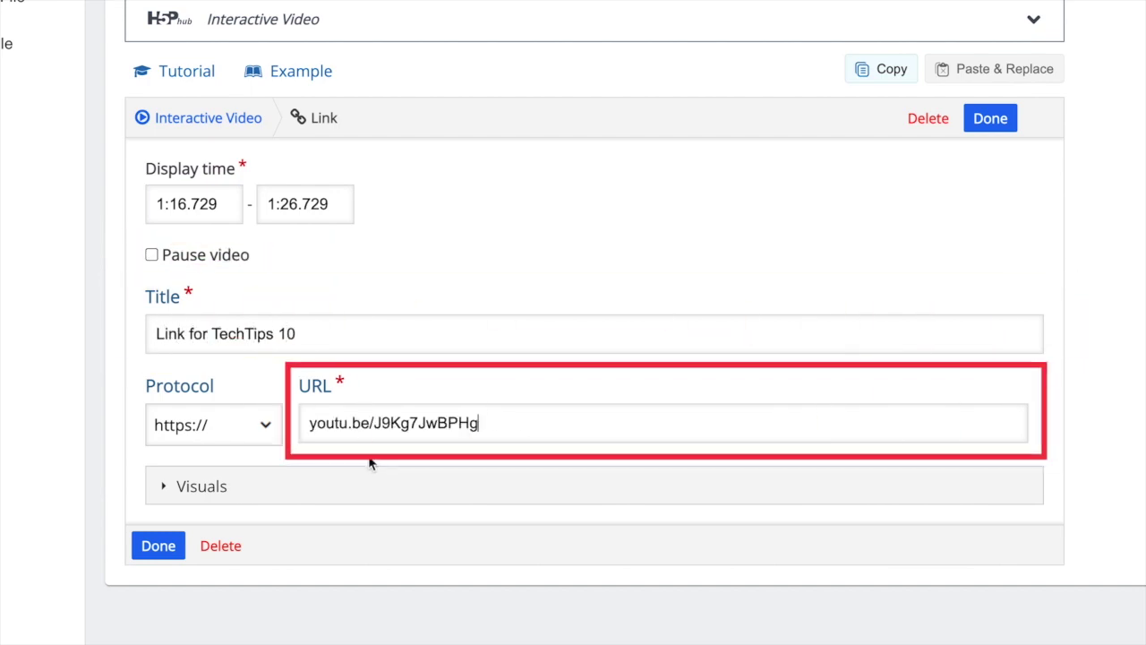
left_click(165, 488)
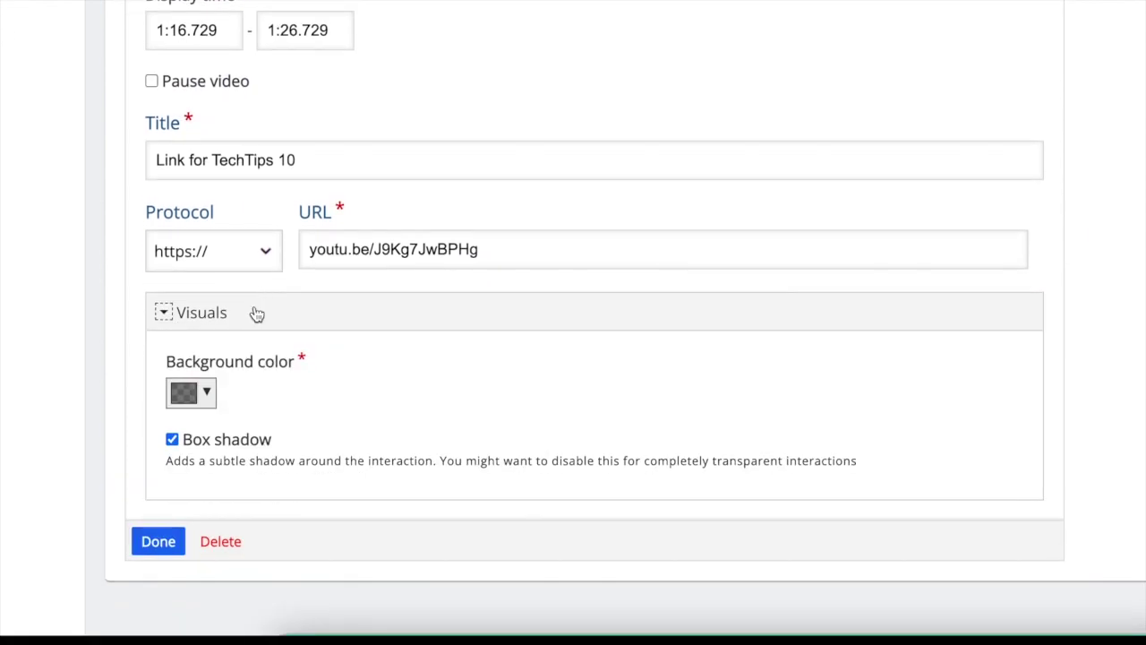
- Give the TechTips 10 link a fully opaque black background and save it
left_click(208, 393)
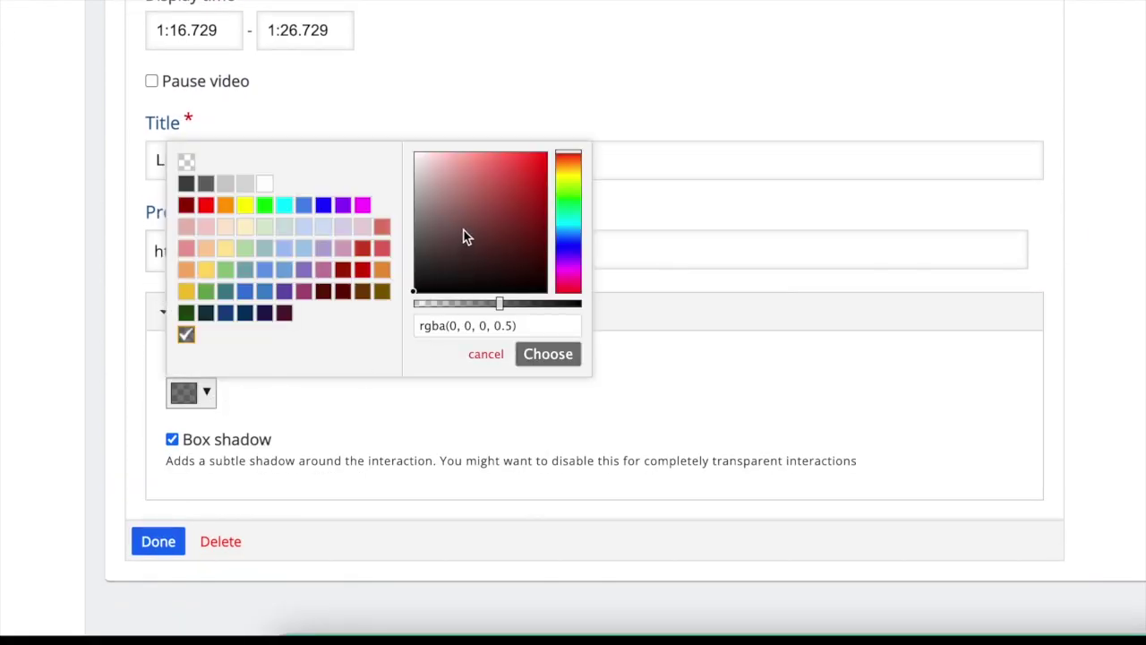
left_click_drag(464, 235, 405, 255)
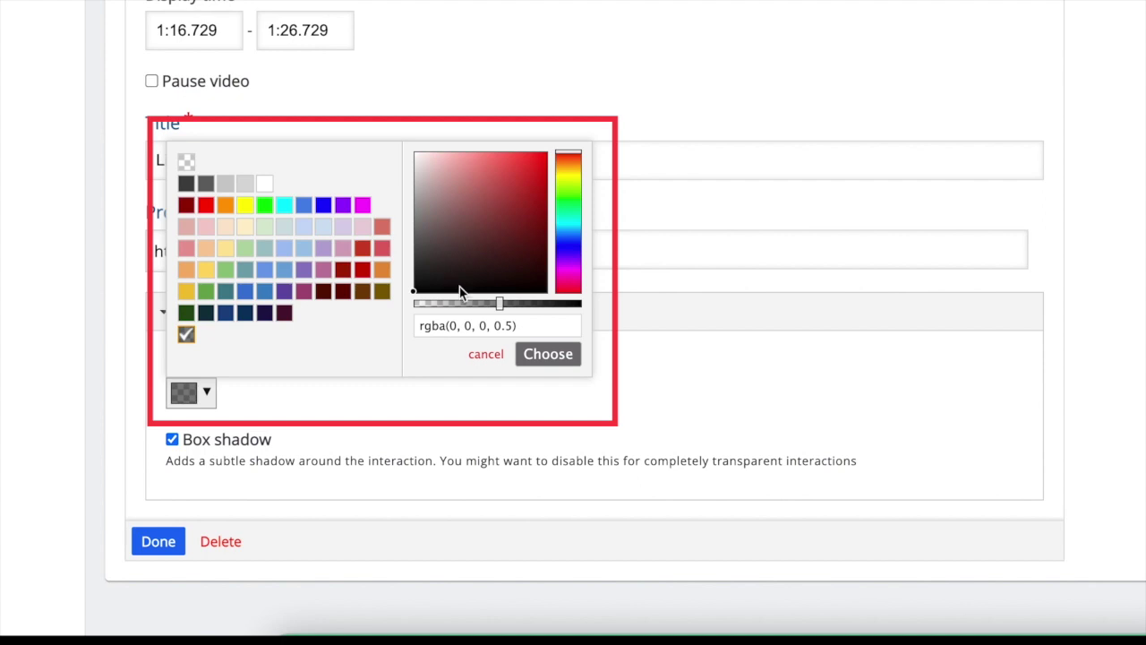
left_click_drag(492, 305, 629, 327)
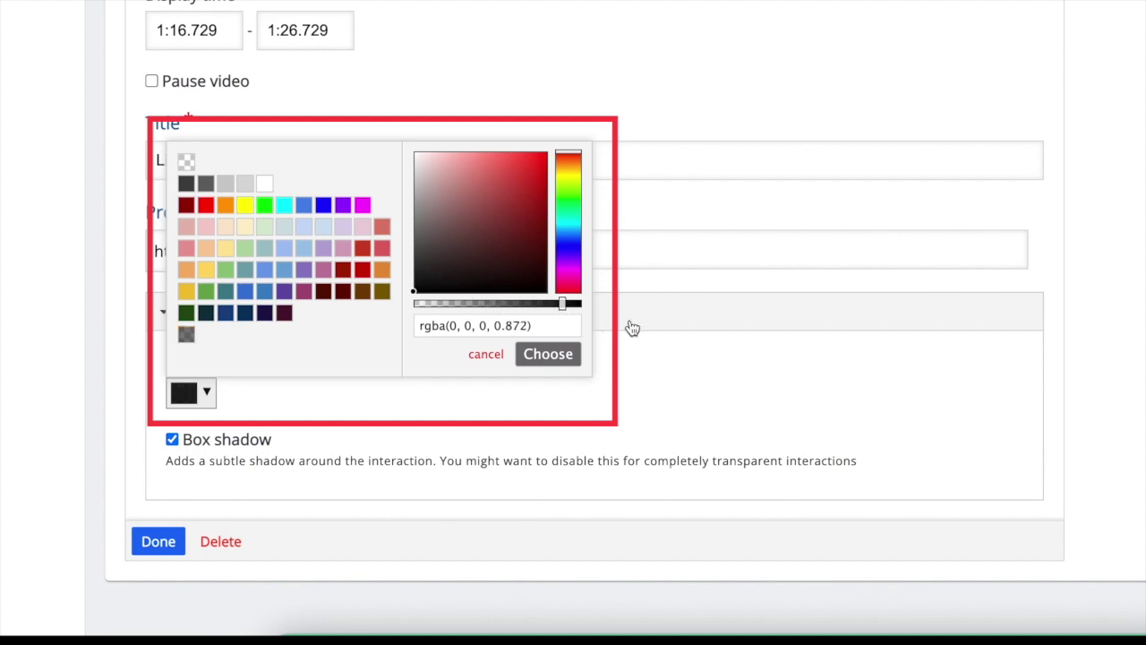
left_click(548, 356)
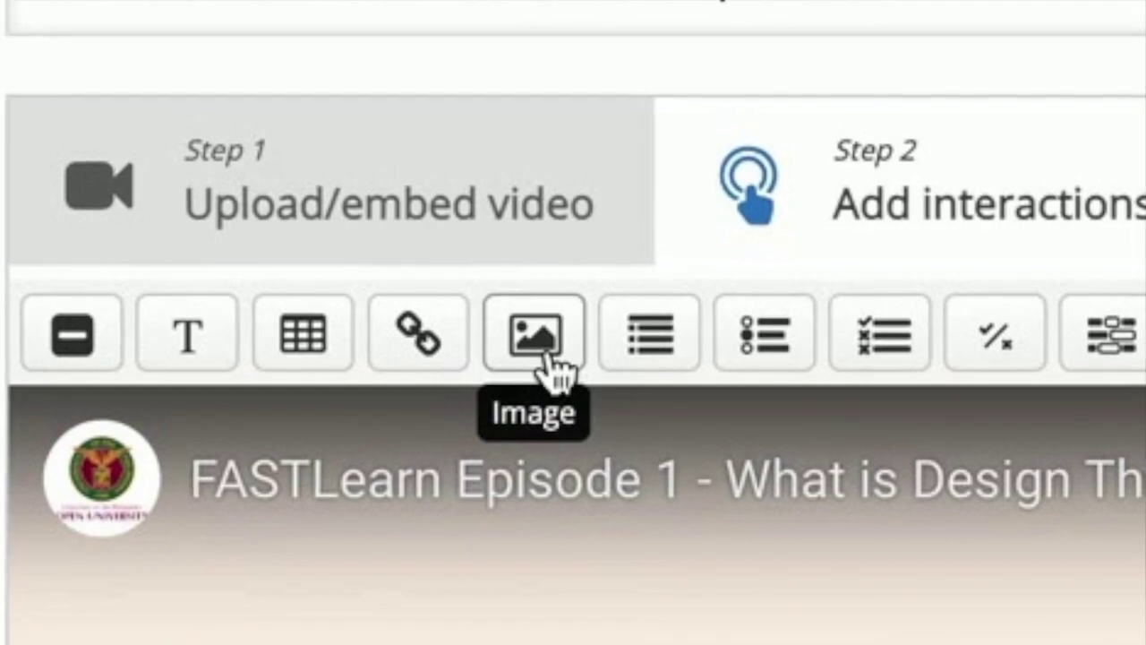
- Add an image interaction and upload Baked-Potato-Icon.png as its picture
left_click(546, 369)
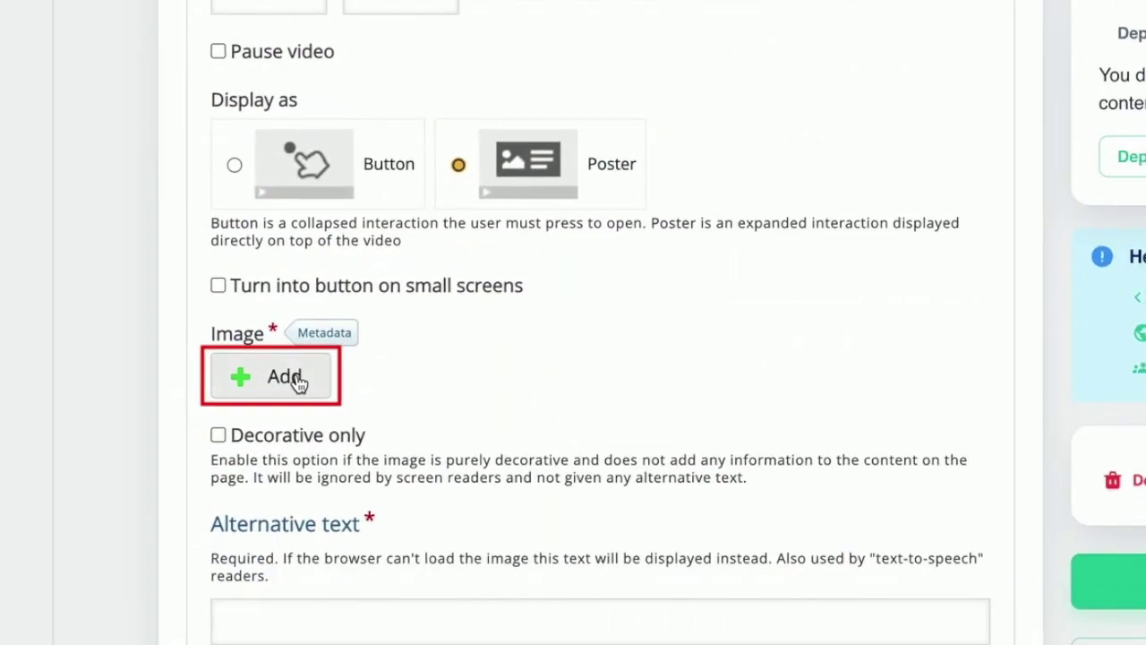
left_click(282, 380)
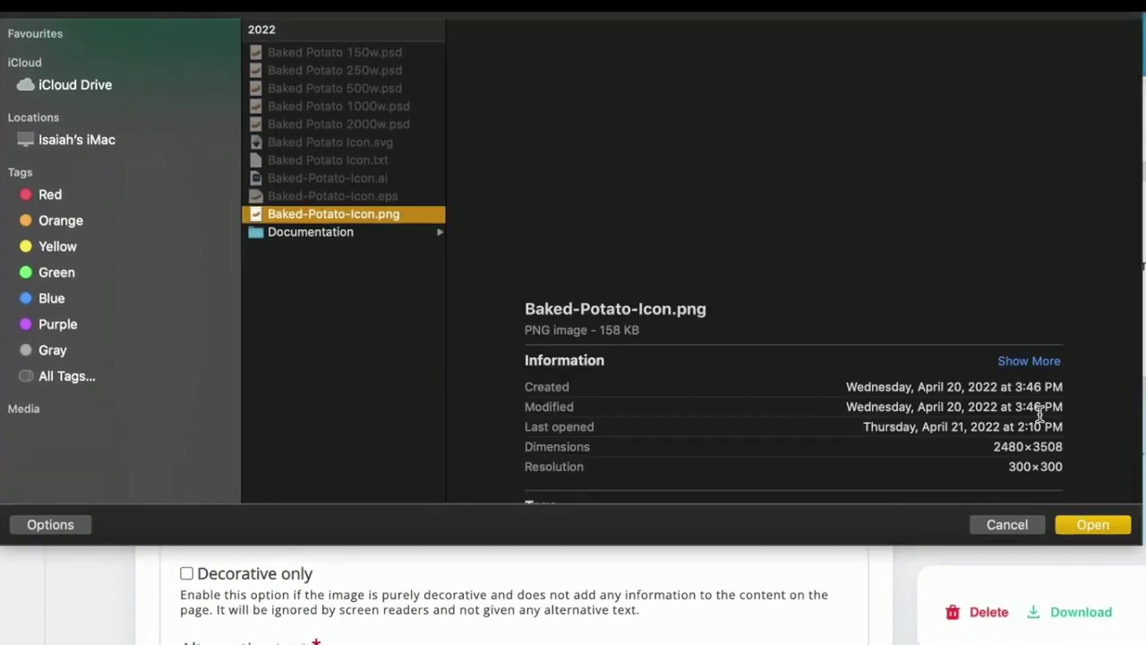
key("Return")
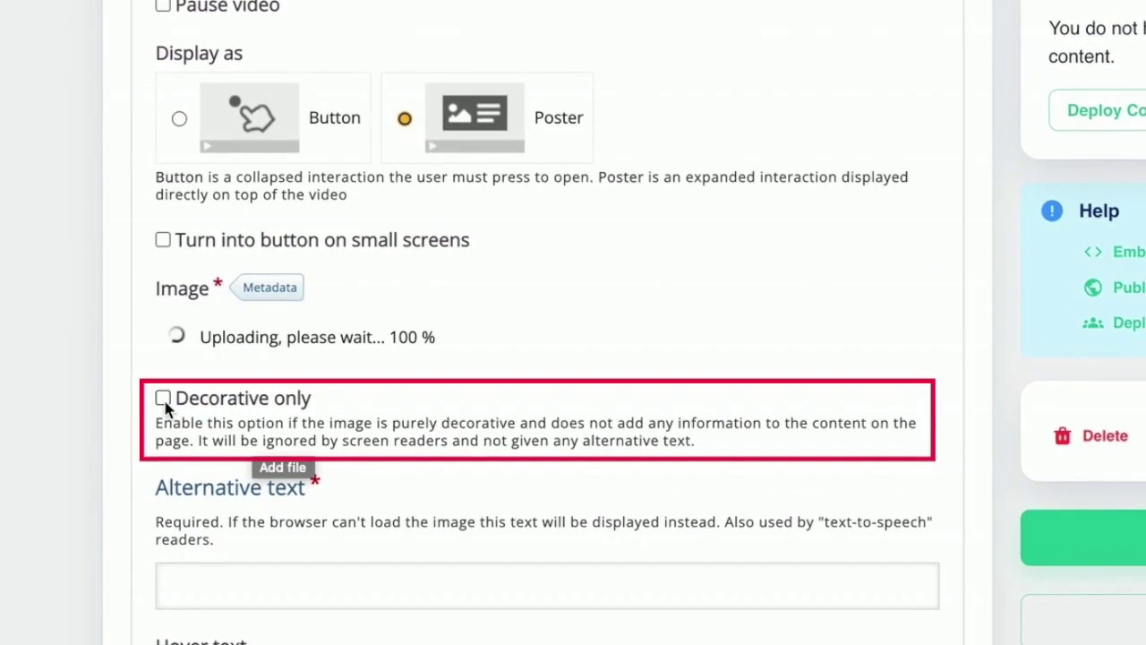
- Keep Decorative only unticked, set the alternative text to 'Baked Potato', and save the image
left_click(164, 404)
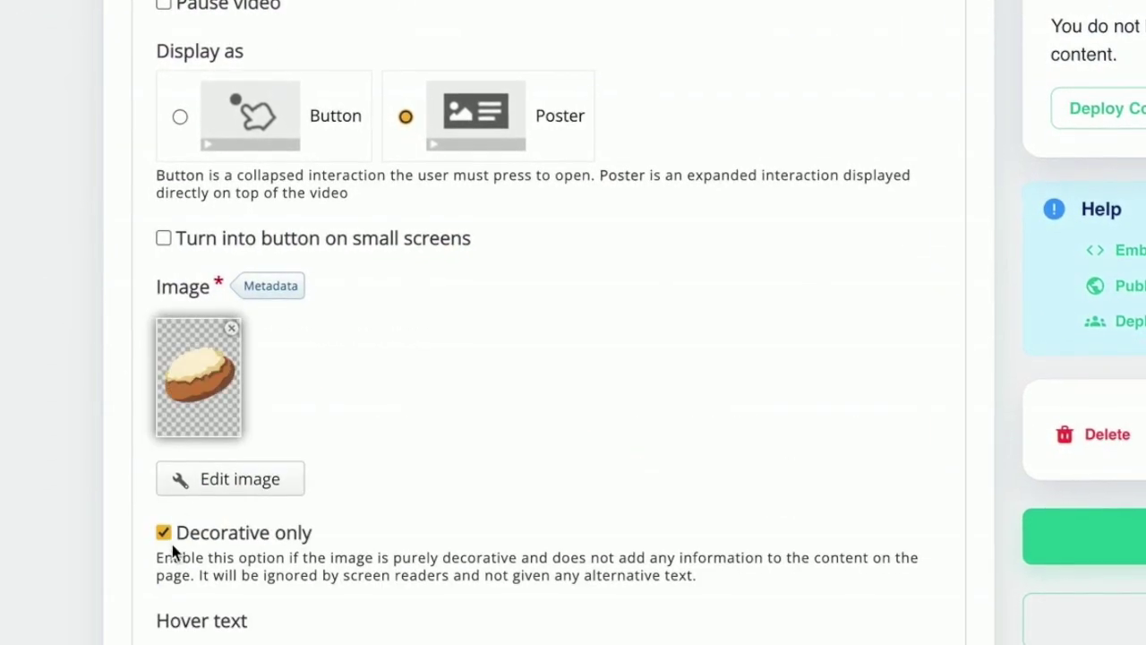
scroll(171, 546, "down", 3)
left_click(161, 292)
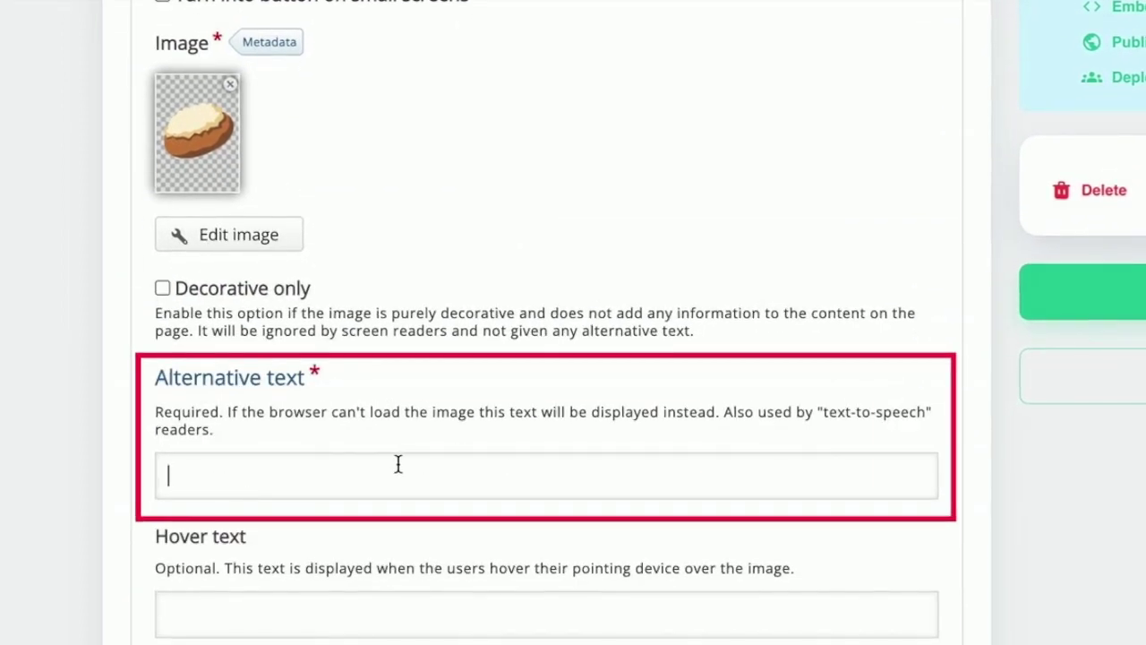
left_click(320, 472)
type("Baked Potato")
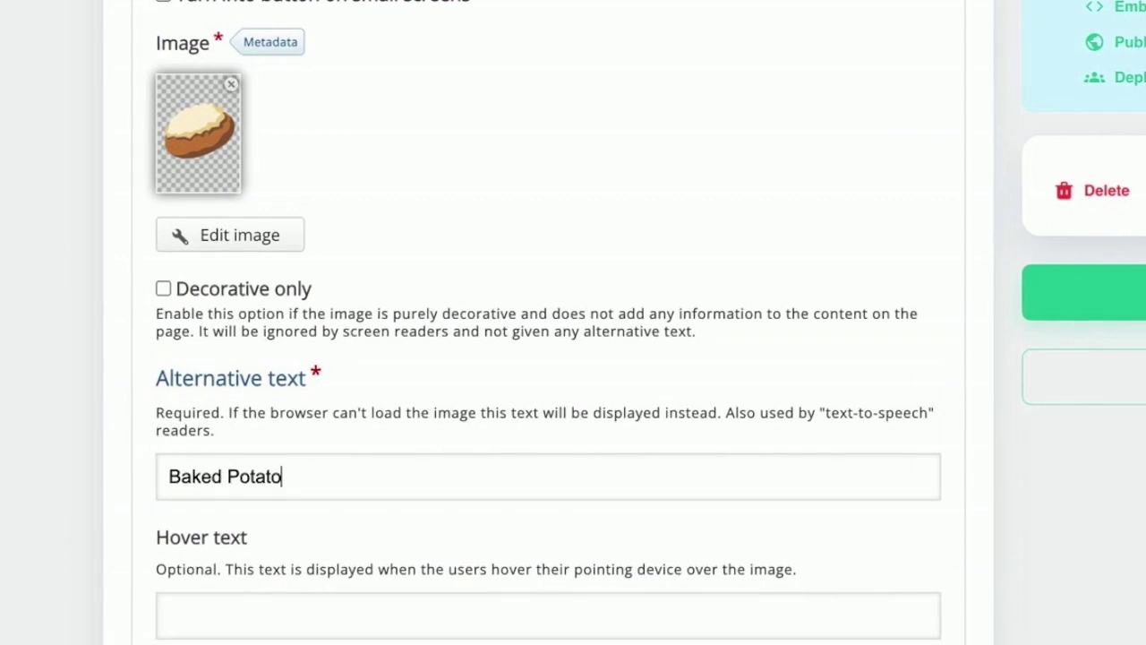
scroll(542, 460, "down", 3)
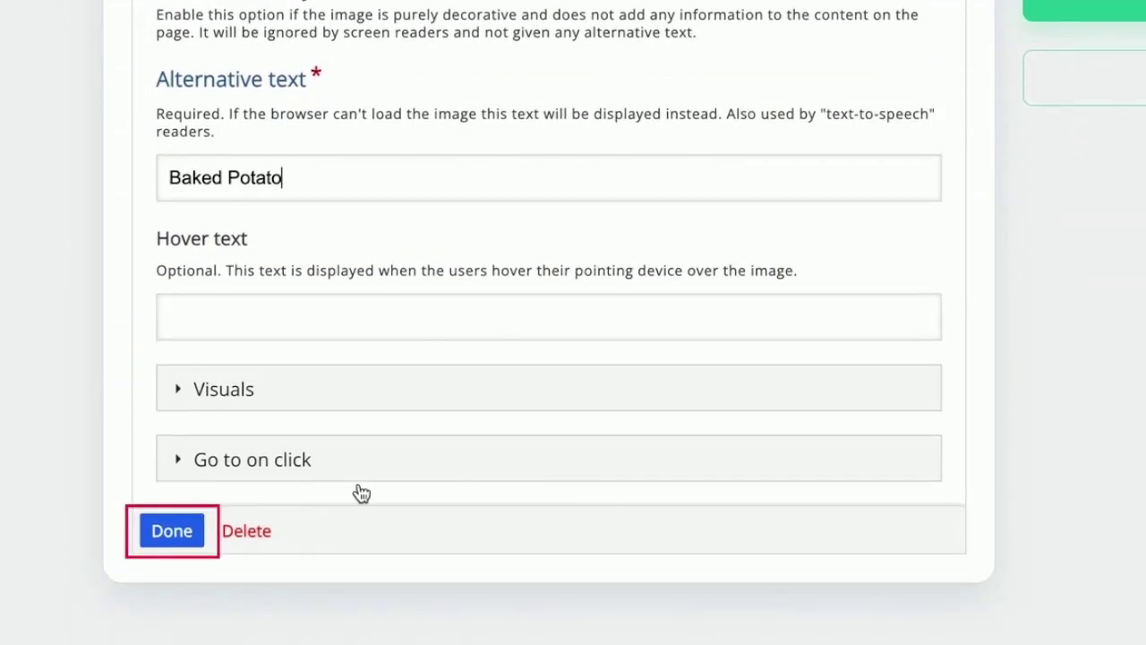
left_click(161, 534)
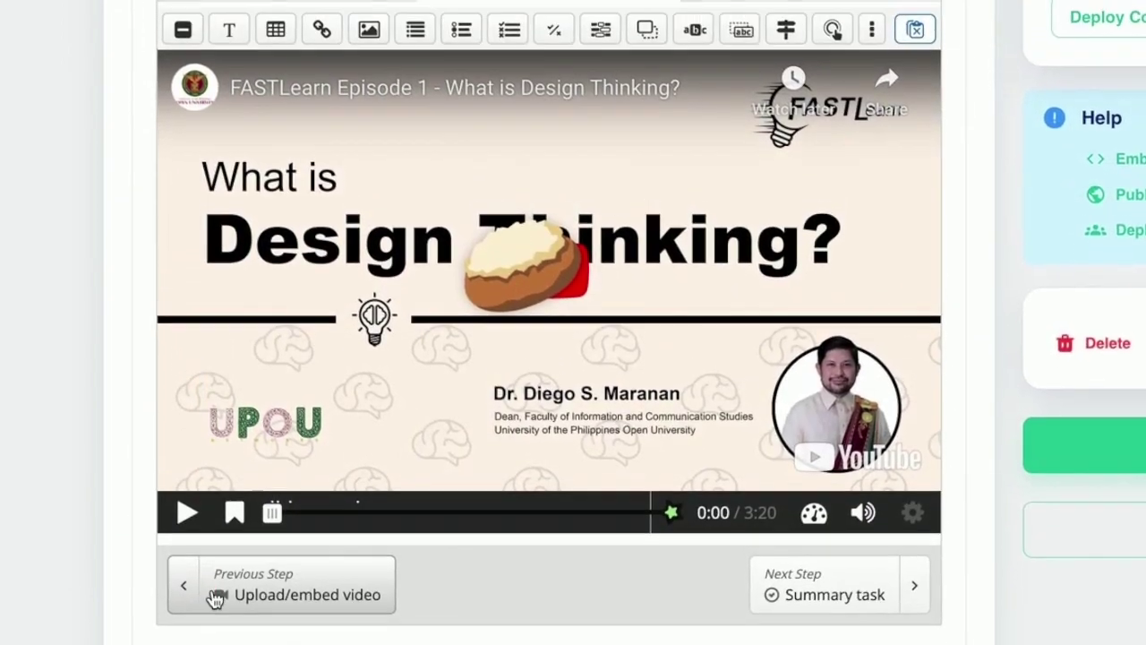
- Move the baked potato image to the video's top-right corner, beside the FASTLearn title
left_click(517, 299)
left_click_drag(517, 299, 862, 220)
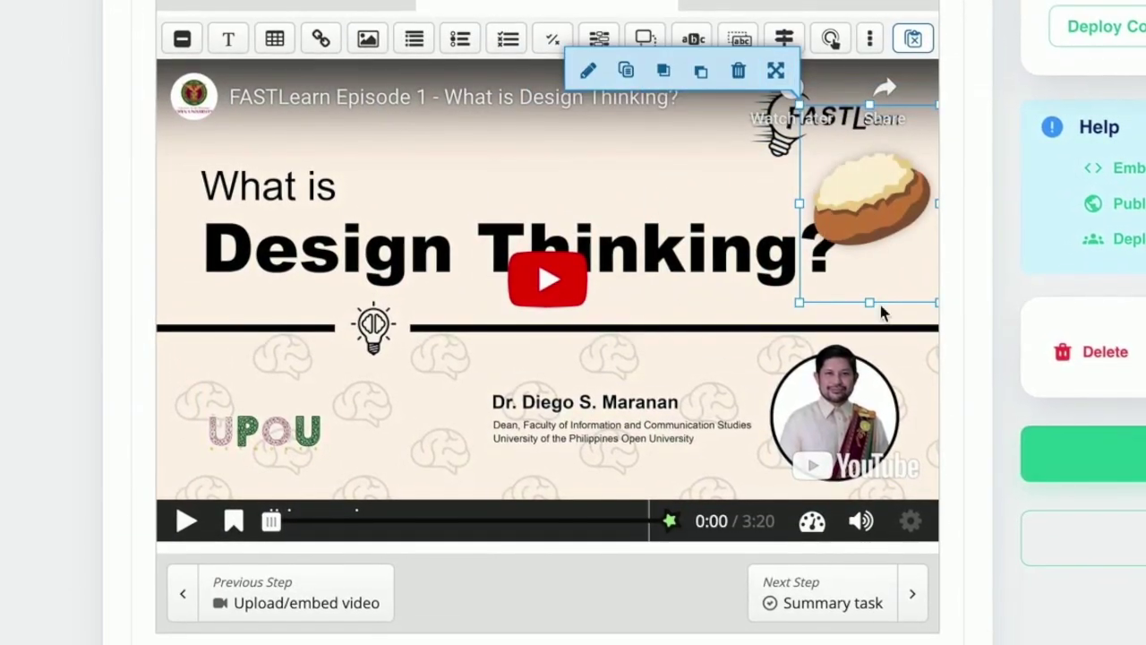